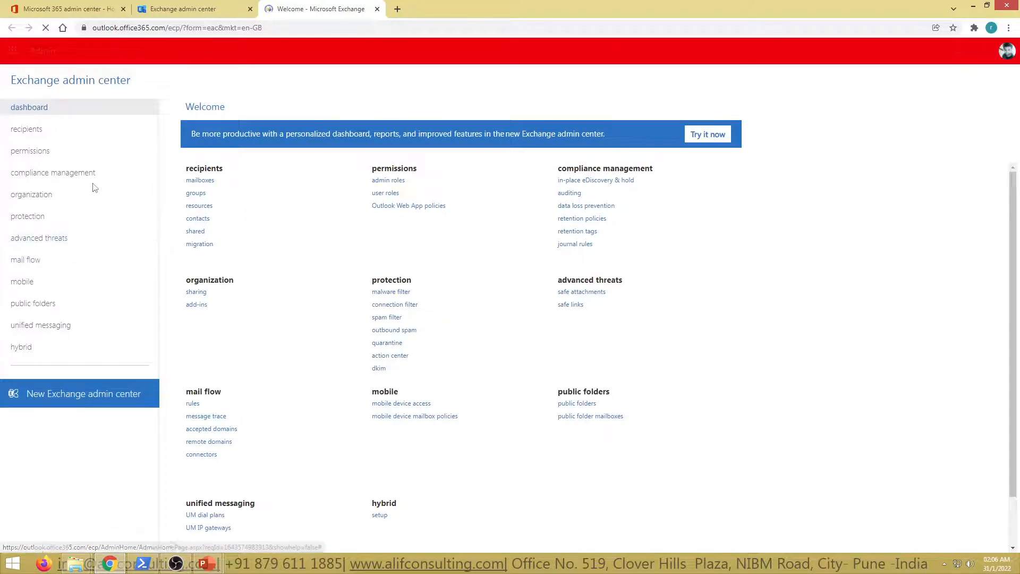
Open compliance management and look through the retention tags and retention policies lists
left_click(63, 174)
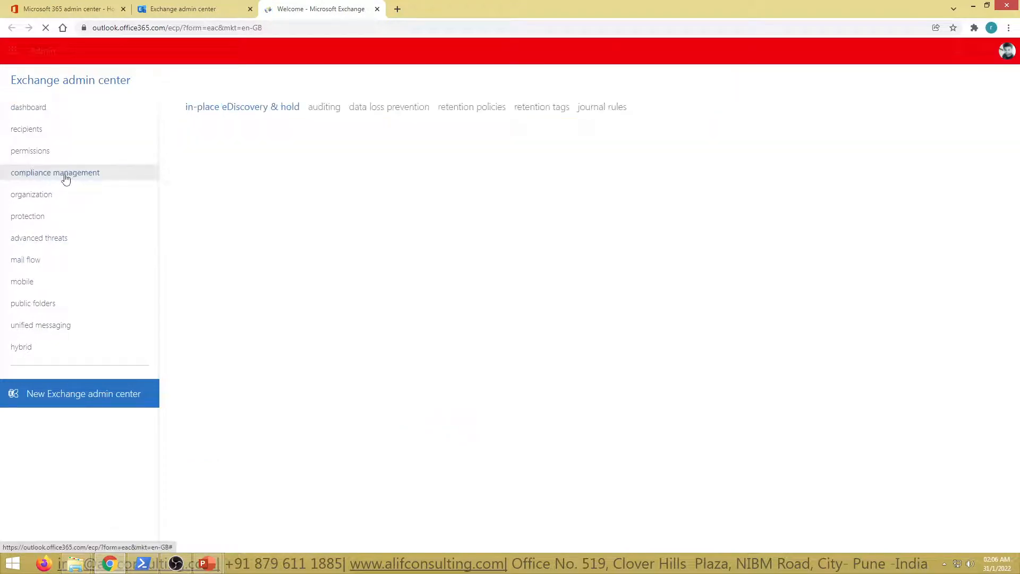
left_click(466, 111)
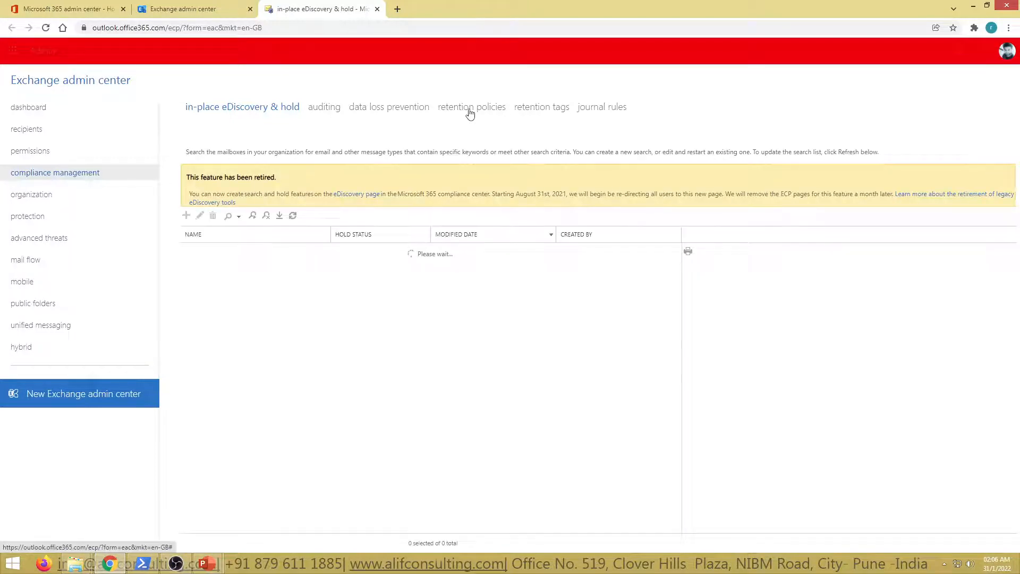
left_click(552, 111)
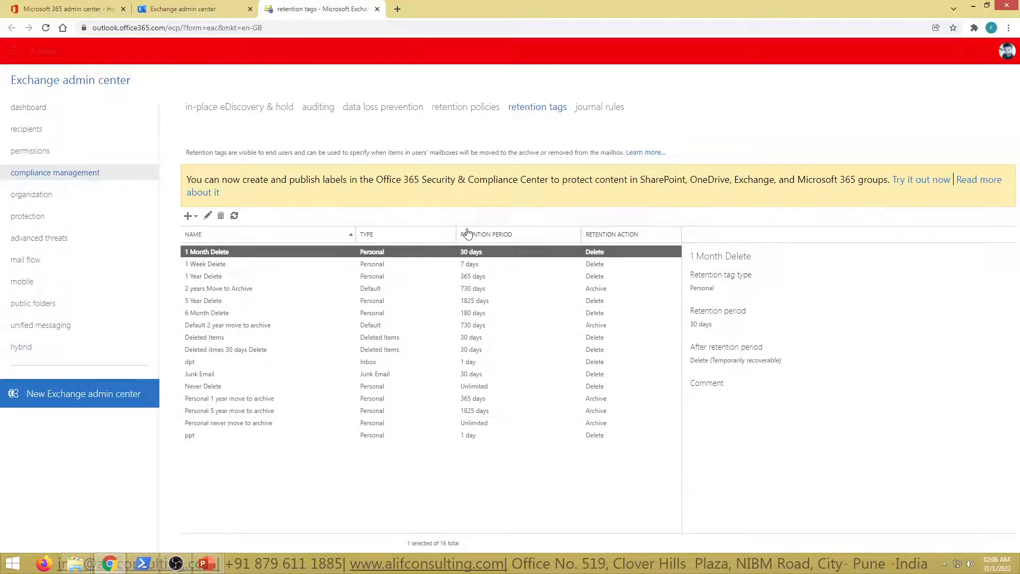
left_click(464, 108)
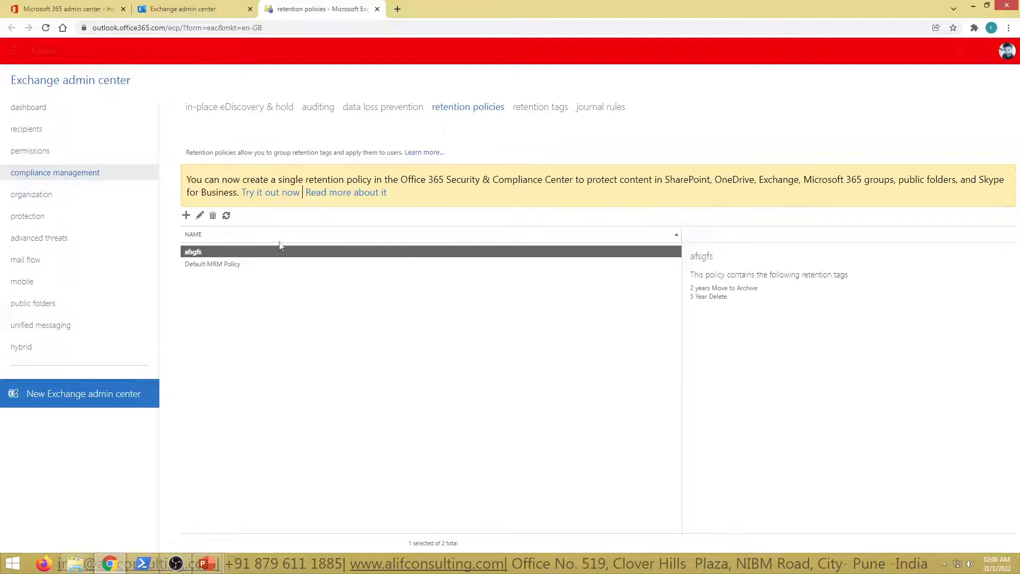
Examine the retention tags in Default MRM Policy and the tags available to add, then close it without saving changes
left_click(233, 265)
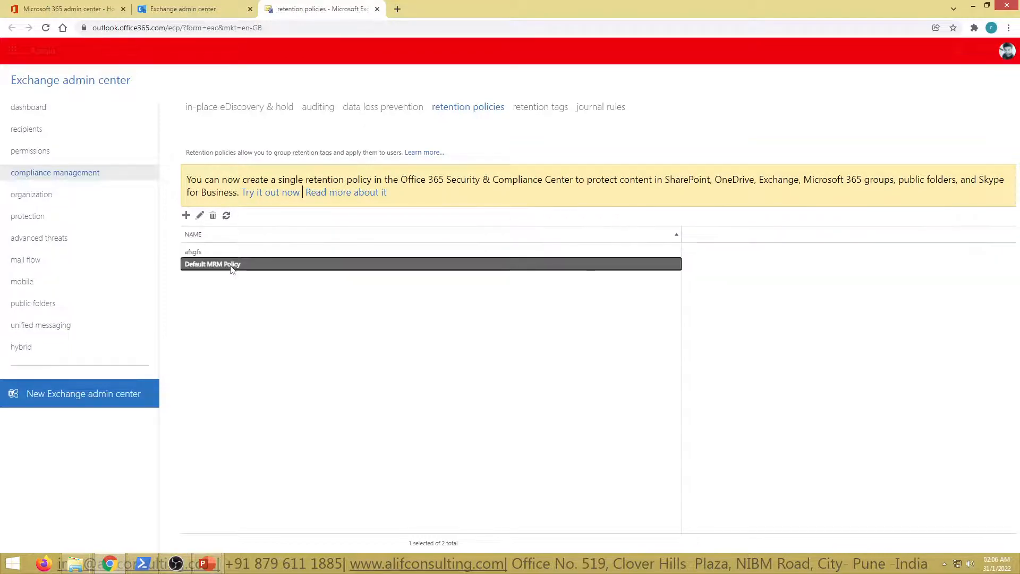
double_click(232, 265)
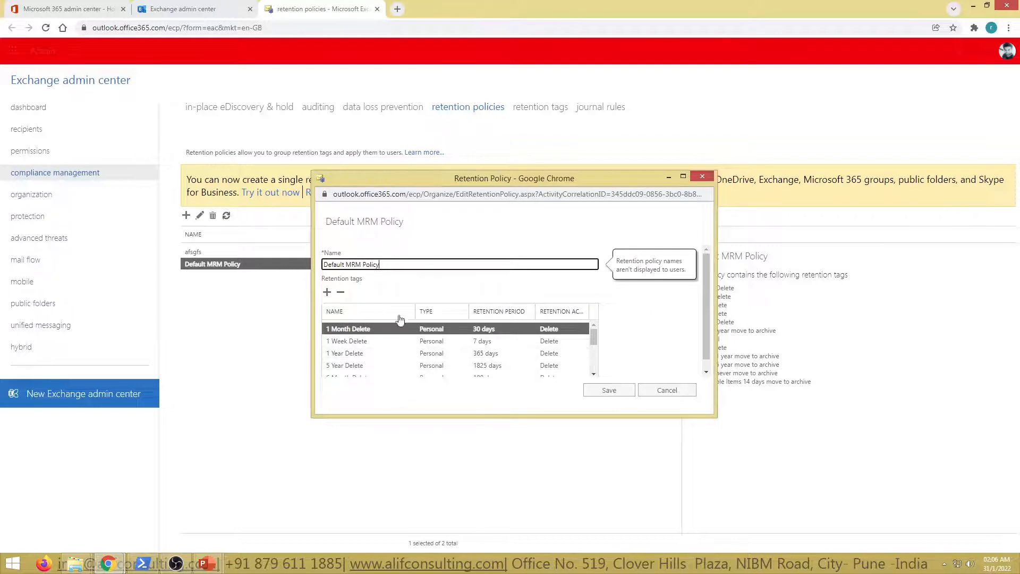
scroll(425, 367, "down", 5)
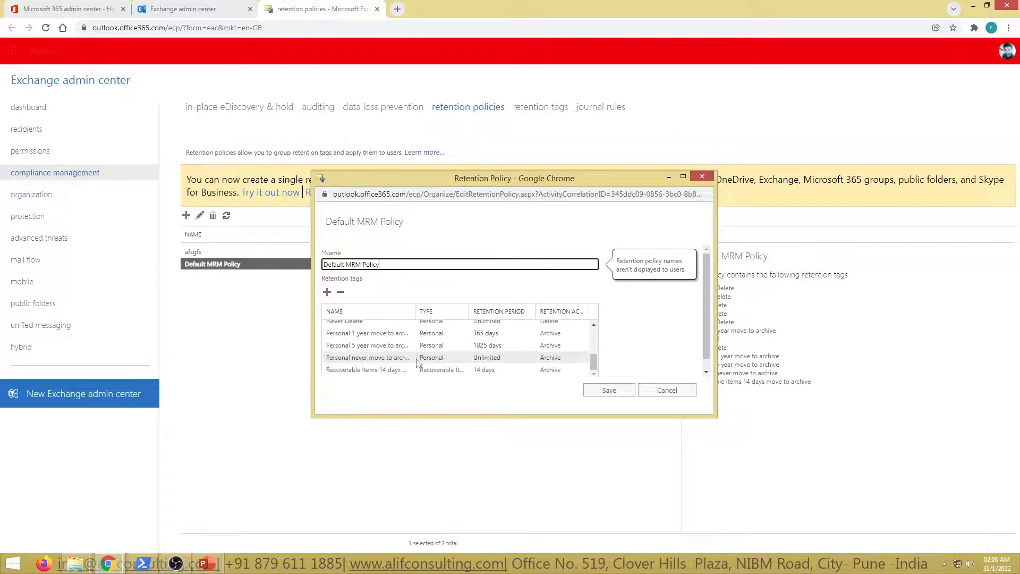
left_click(326, 294)
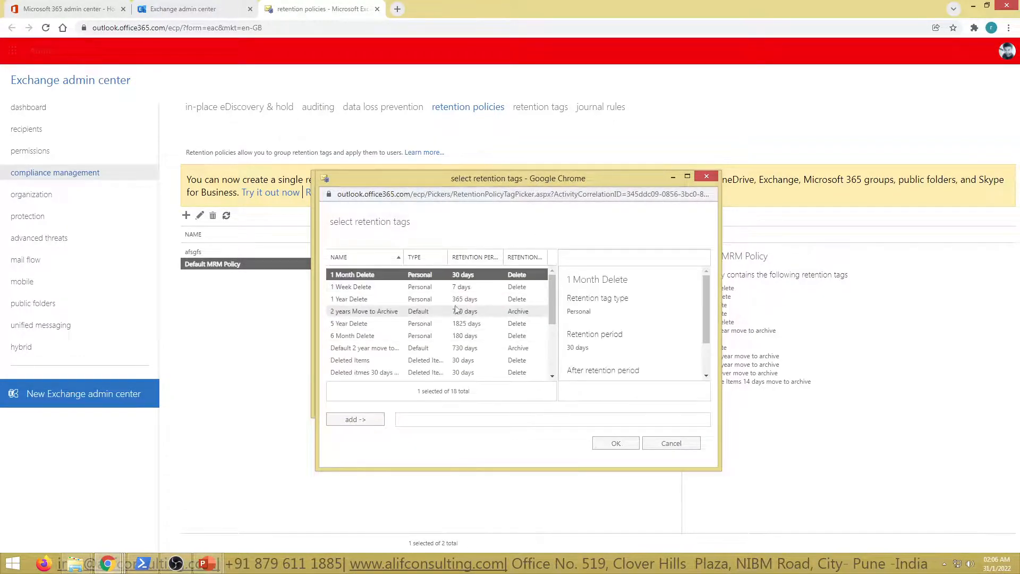
left_click(664, 442)
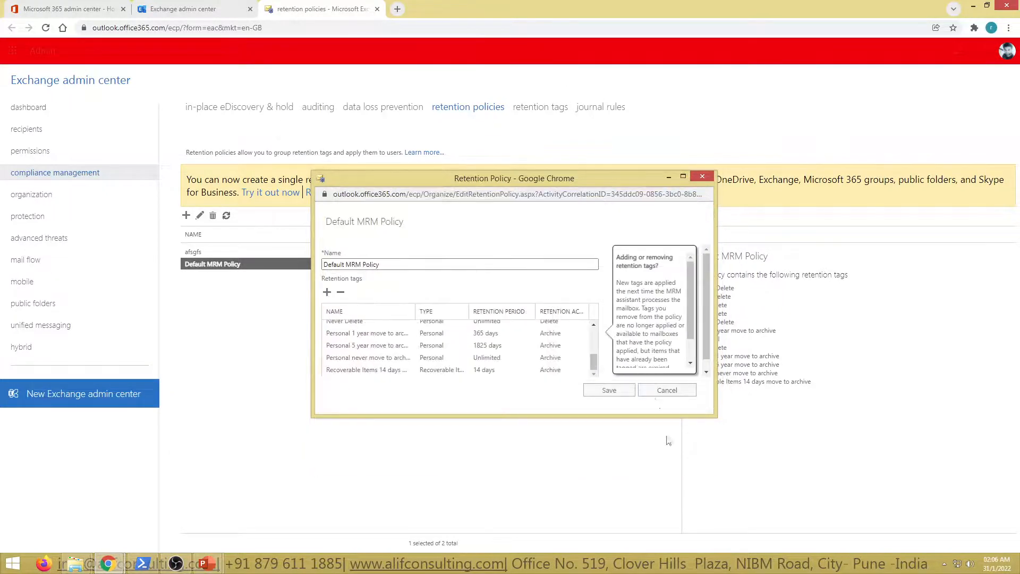
left_click(658, 393)
Return to the retention tags list and view the types of new tag that can be created
left_click(534, 107)
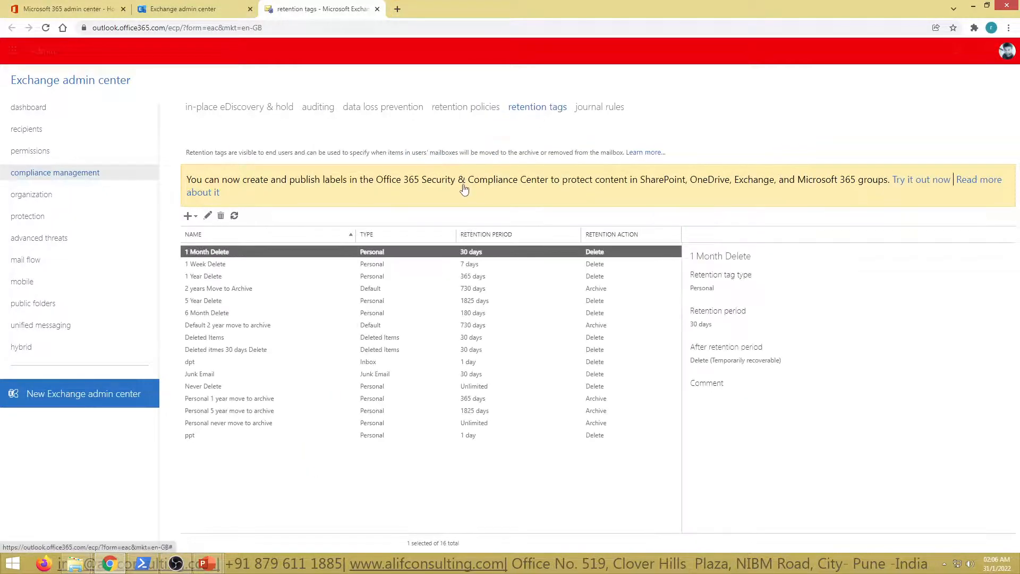
left_click(188, 216)
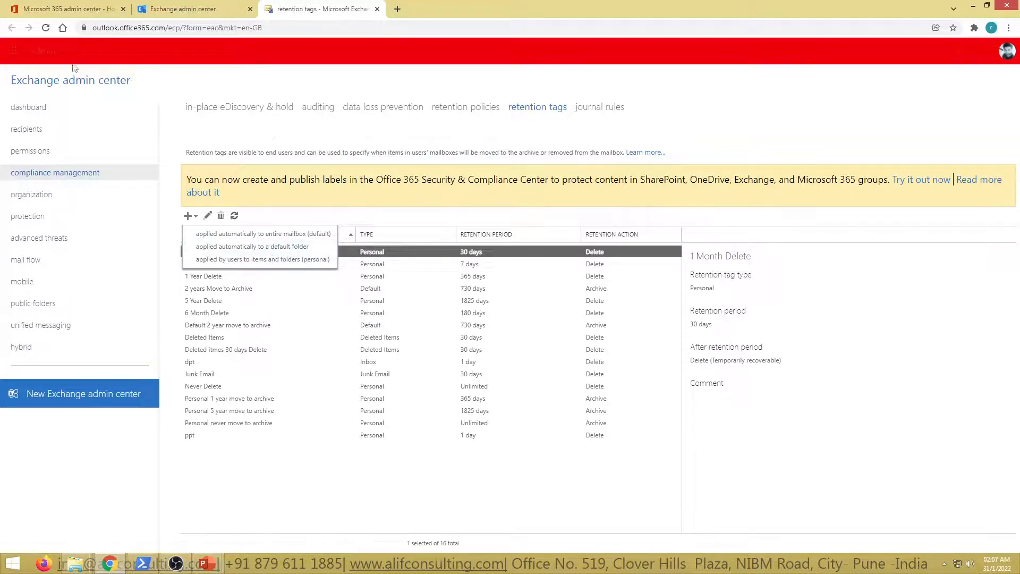
Open the Outlook web mailbox from the Microsoft 365 apps and switch to it
left_click(13, 50)
left_click(44, 123)
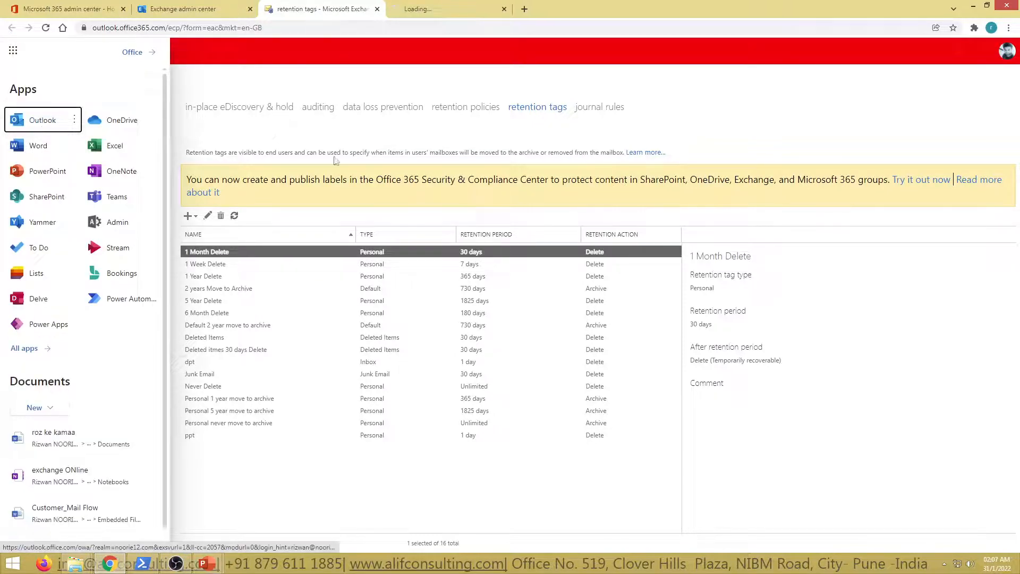
left_click(311, 479)
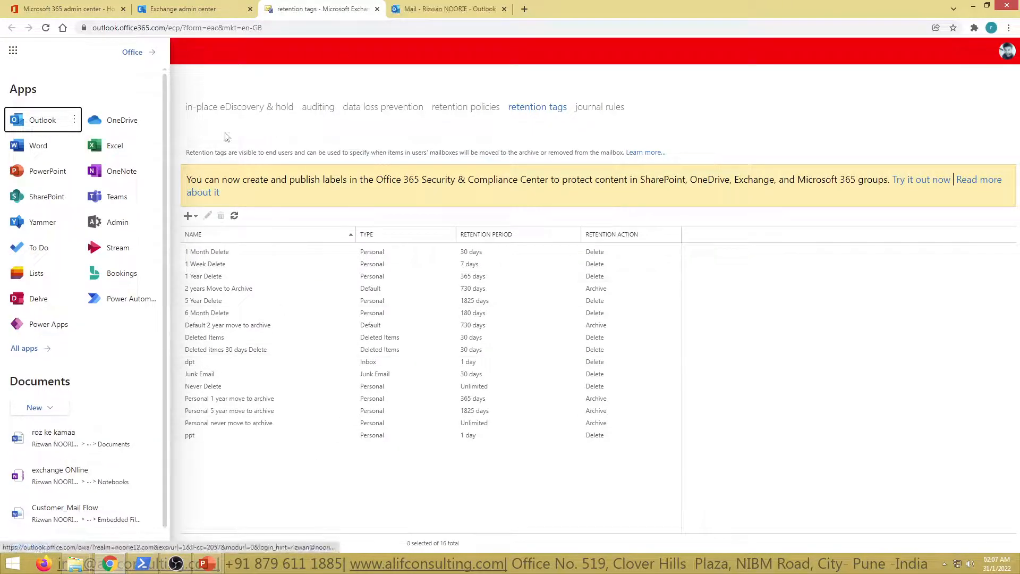
left_click(204, 69)
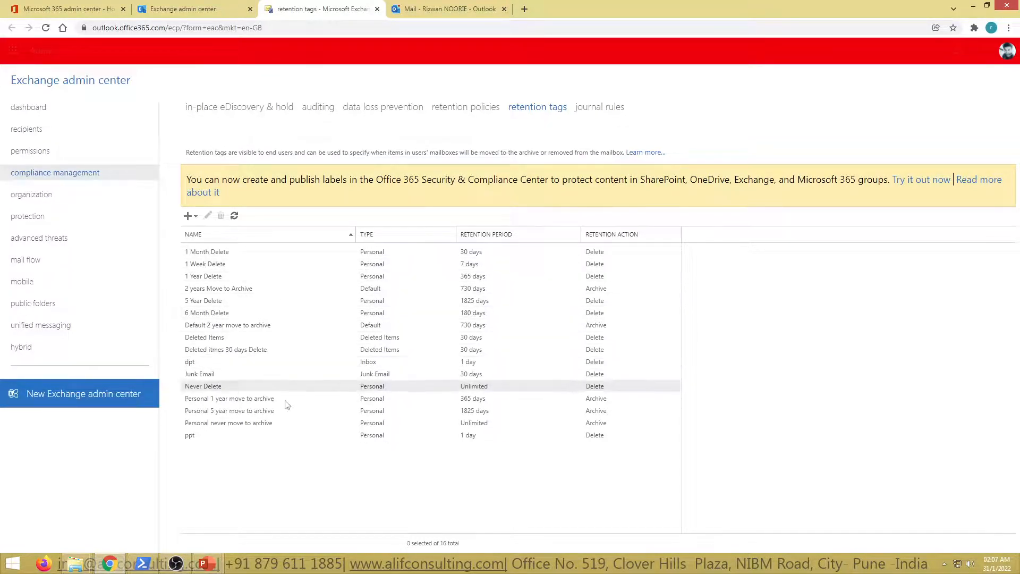
left_click(425, 9)
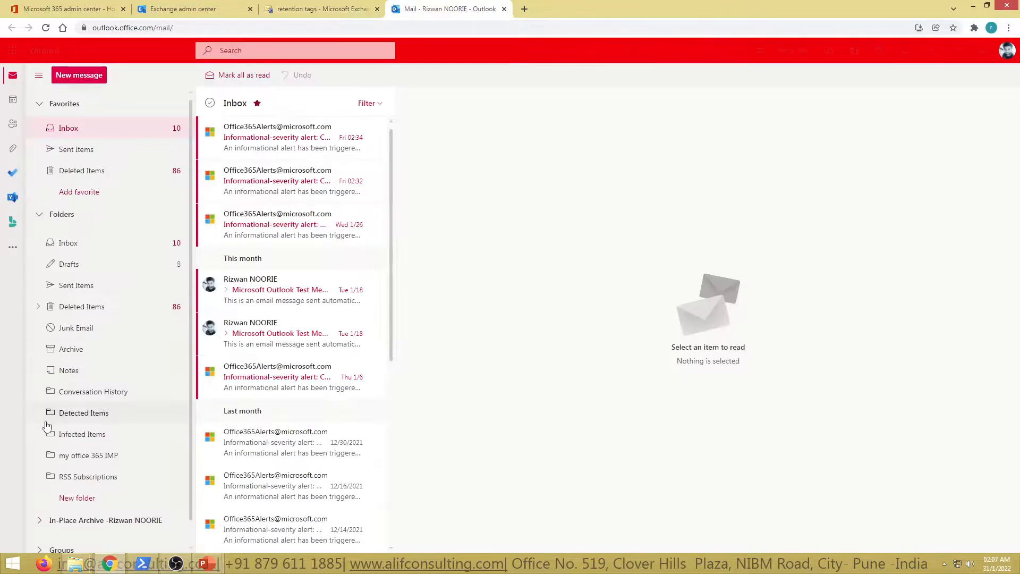
Examine the archive policies and retention labels that can be assigned to the Inbox folder
right_click(78, 248)
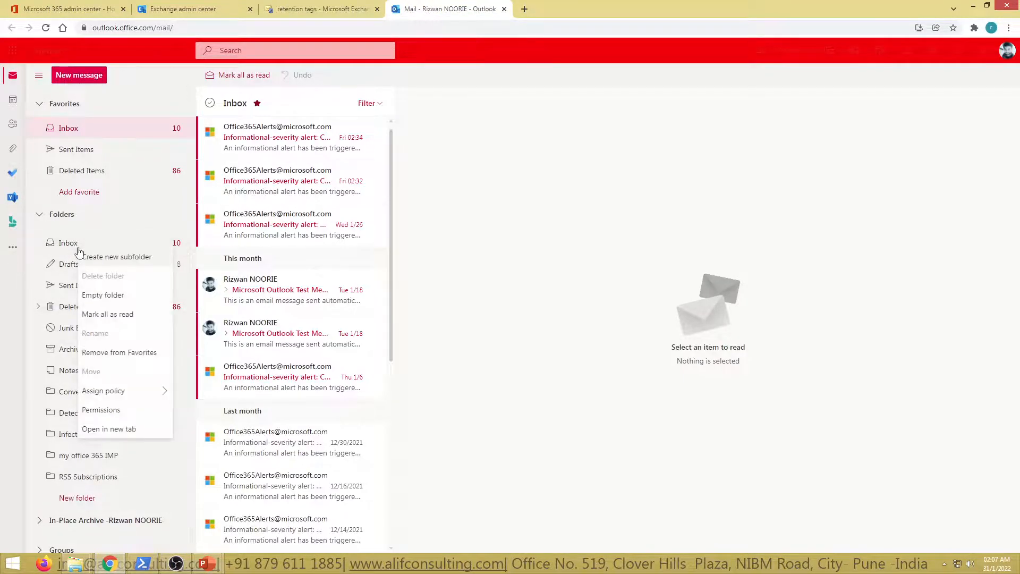
mouse_move(113, 395)
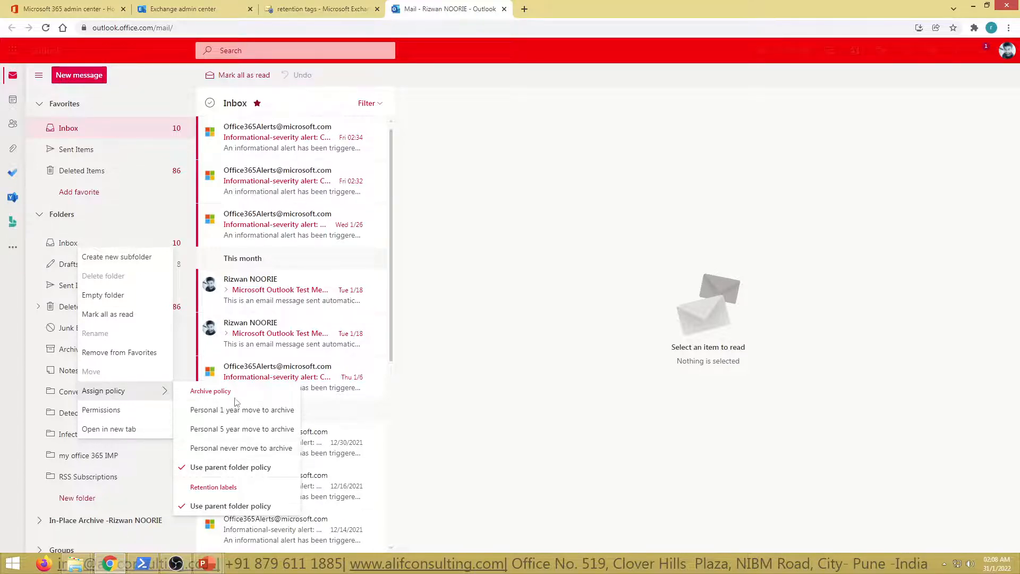
left_click(480, 207)
Switch back to the Exchange admin center and review the types offered for a new retention tag
left_click(330, 9)
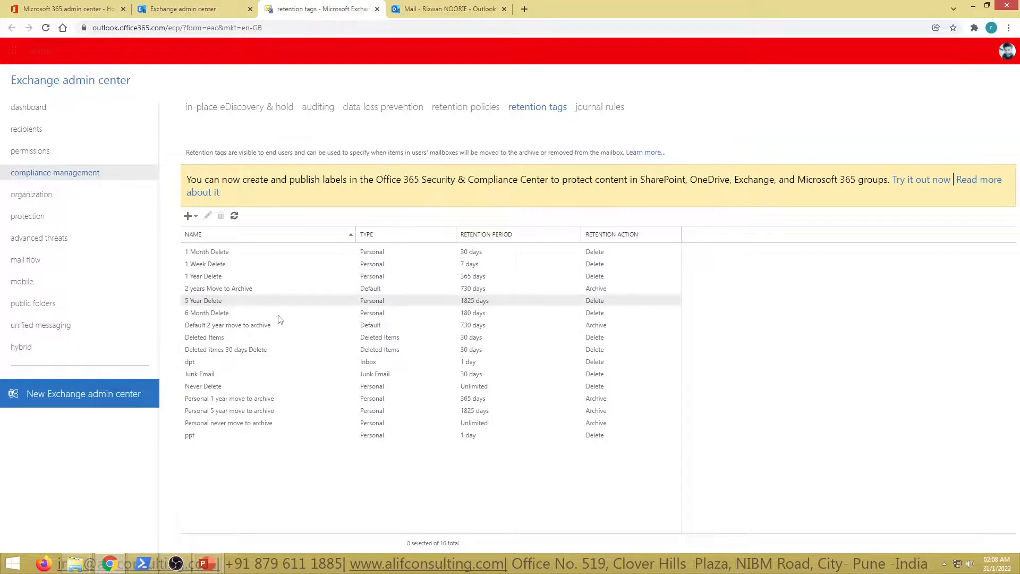
left_click(189, 216)
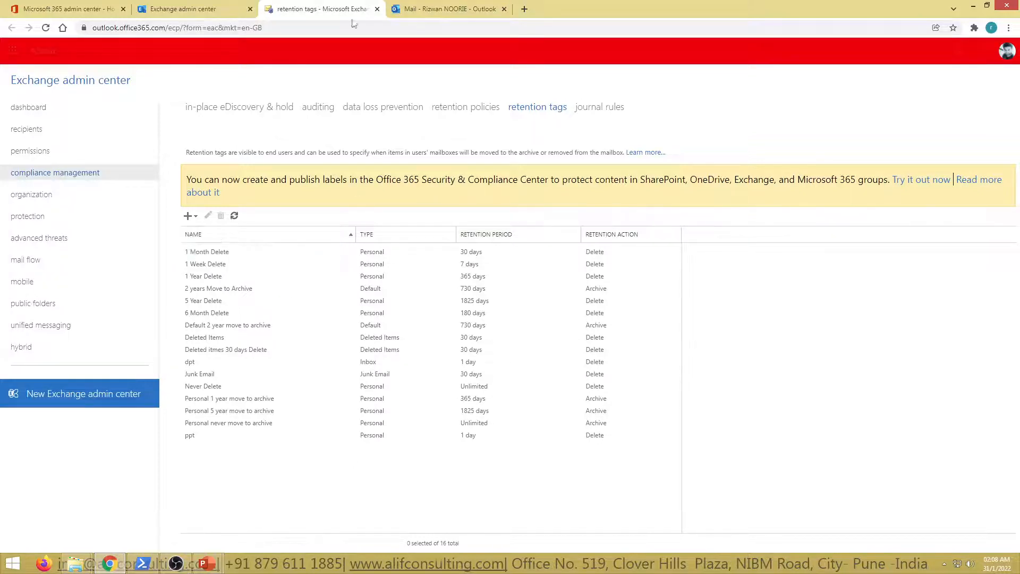
Switch to the Outlook mailbox and compare the folder options of "my office 365 IMP" and Sent Items
left_click(425, 8)
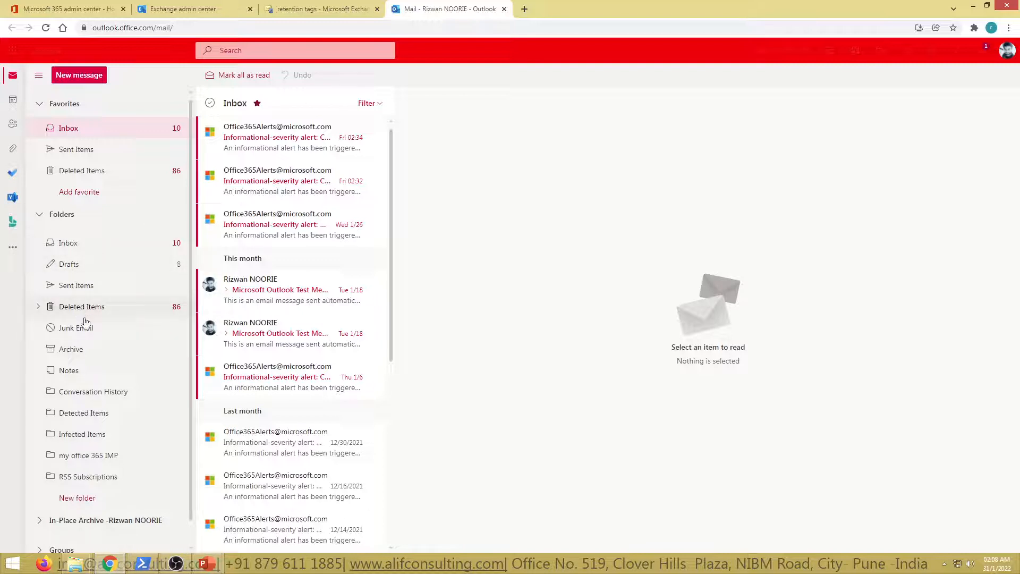
scroll(97, 425, "down", 1)
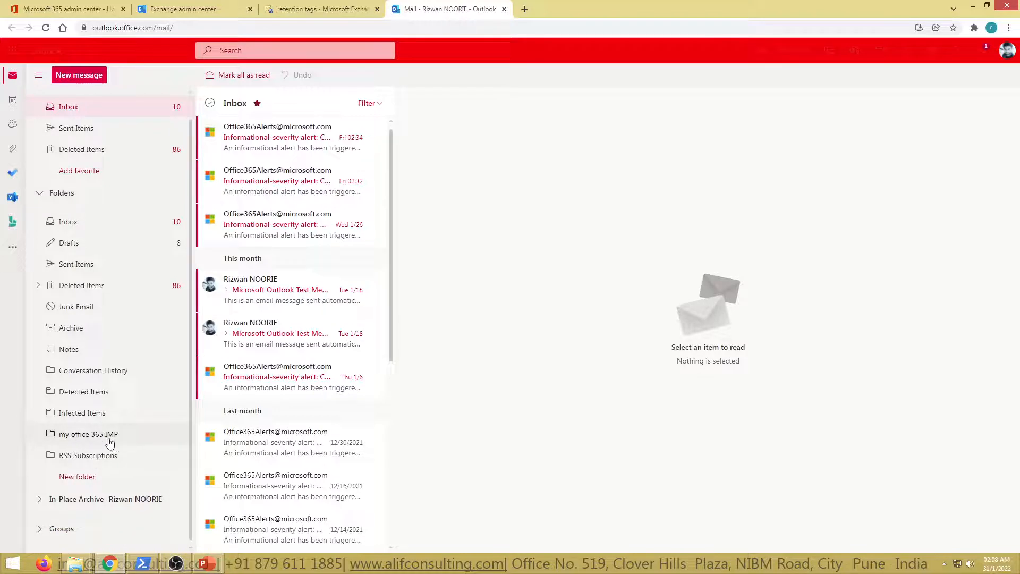
left_click(91, 440)
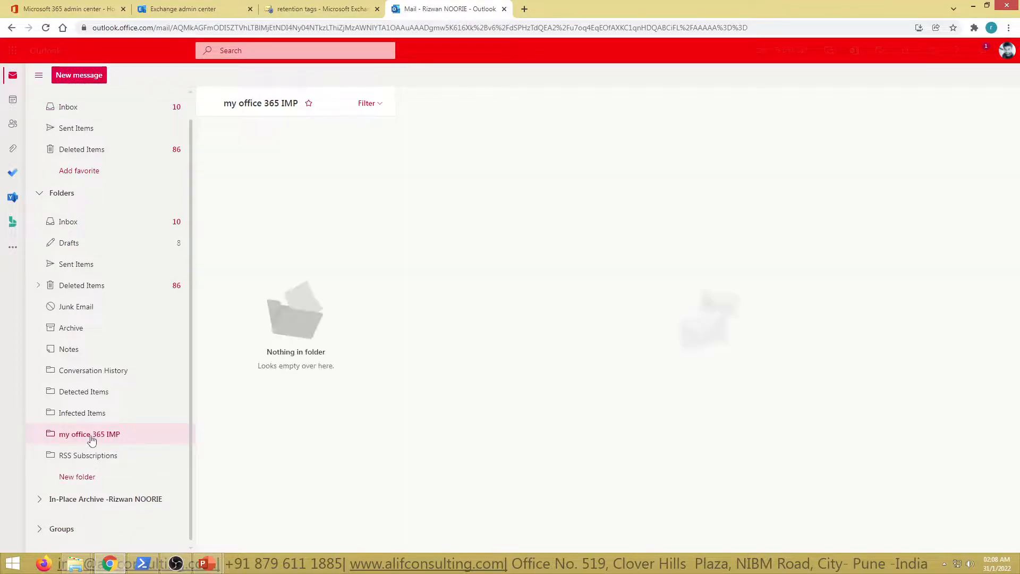
right_click(91, 441)
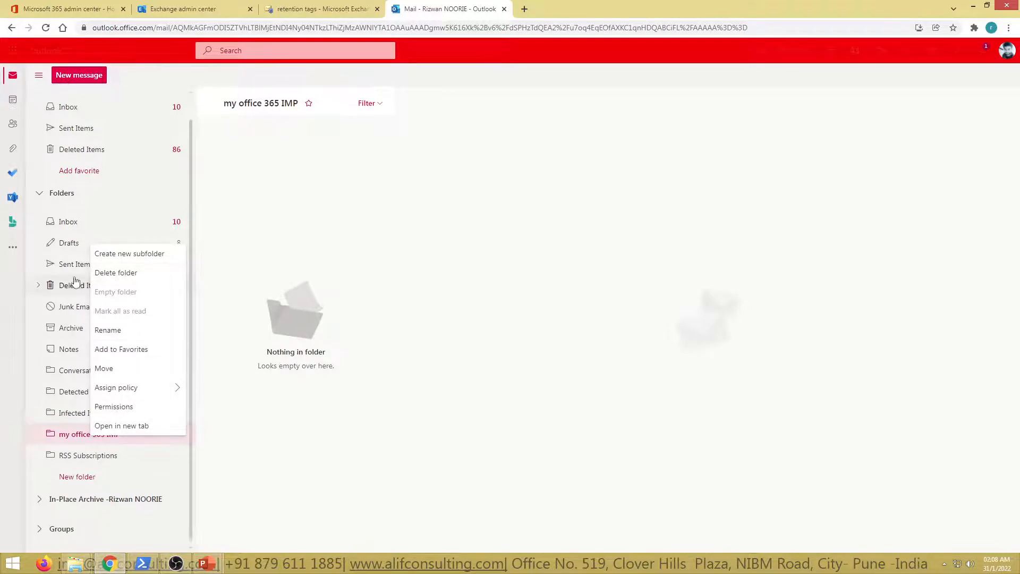
right_click(67, 263)
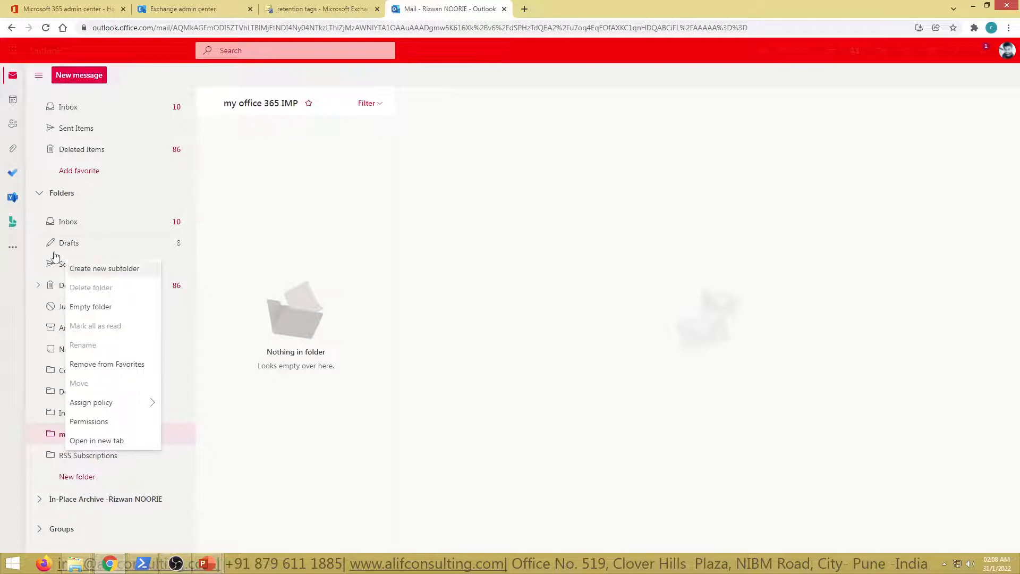
left_click(313, 301)
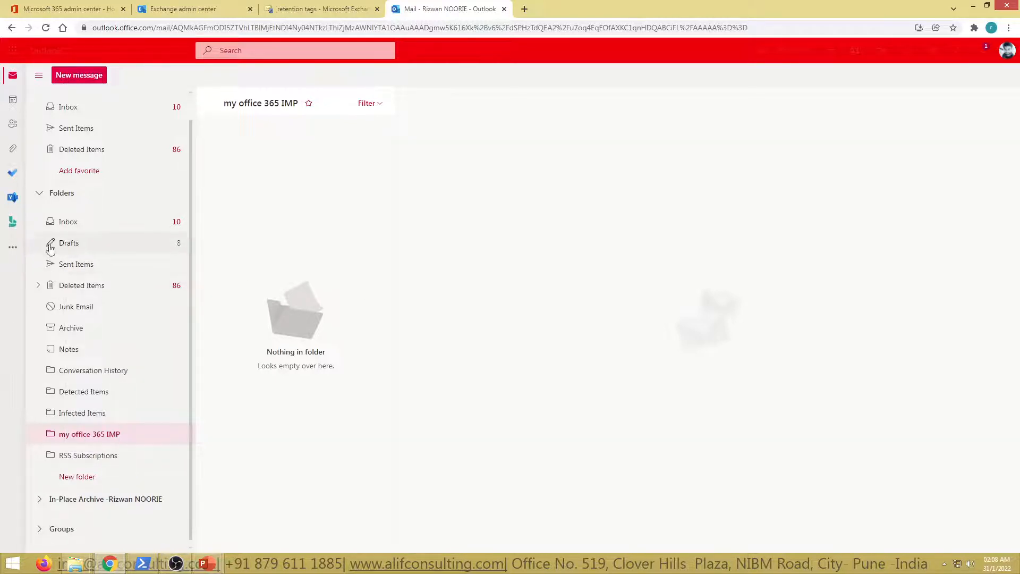
Compare the Exchange admin center's new retention tag types with the folders in the Outlook mailbox
left_click(308, 6)
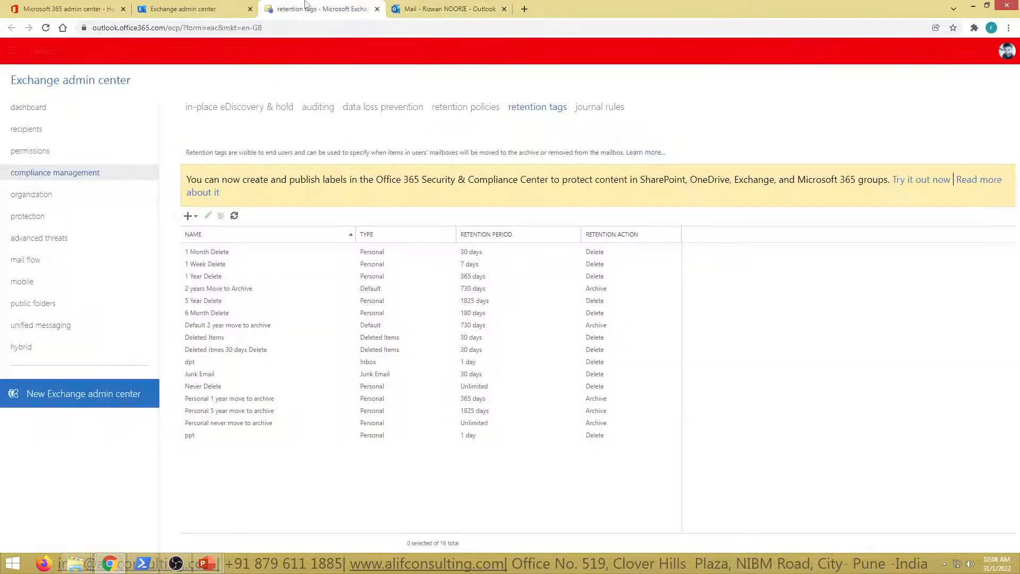
left_click(188, 215)
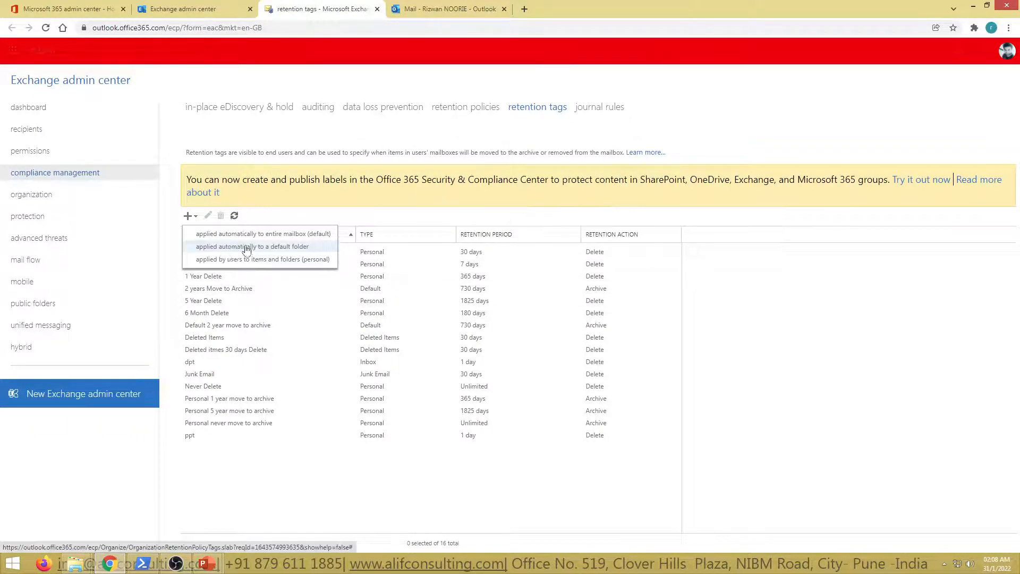
left_click(445, 8)
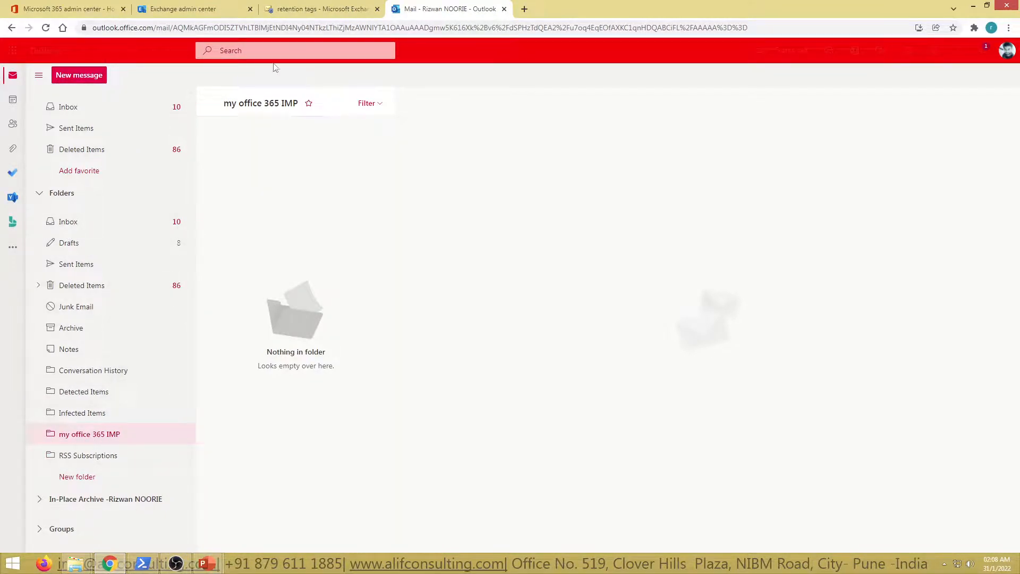
left_click(319, 9)
Examine the Move to Archive action and retention period options for a new default entire-mailbox tag, and close the form without saving
left_click(191, 216)
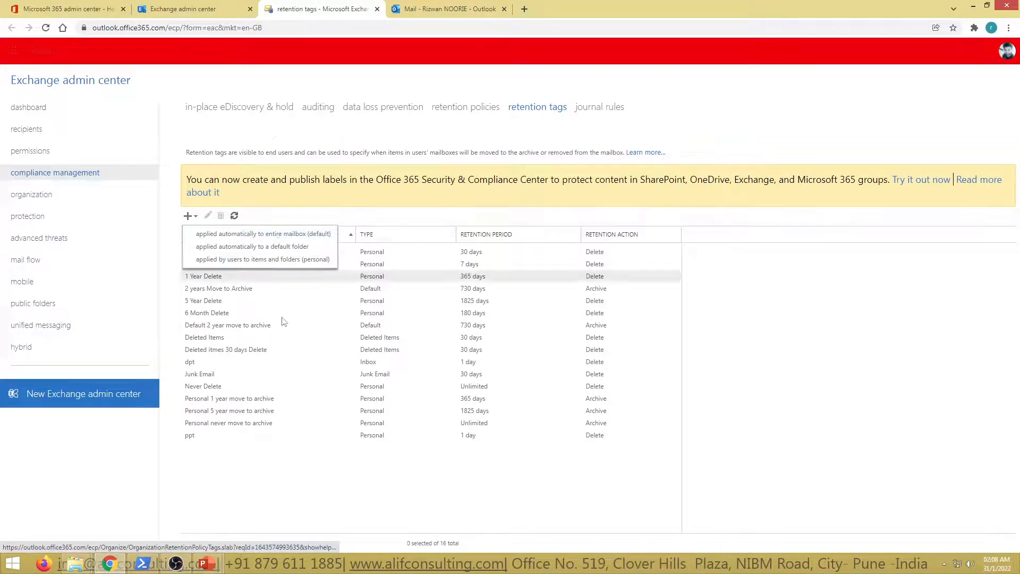
left_click(188, 216)
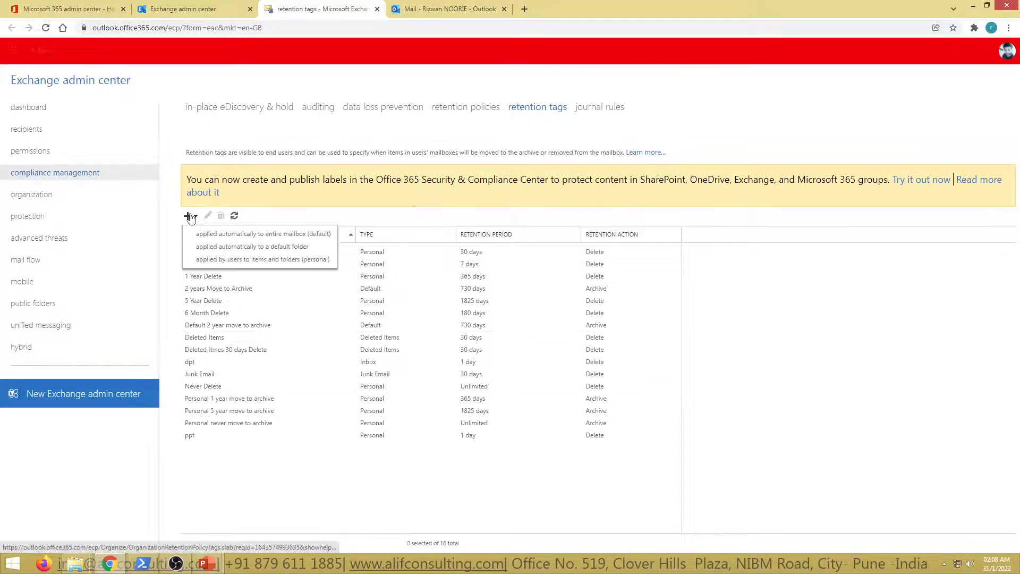
left_click(203, 235)
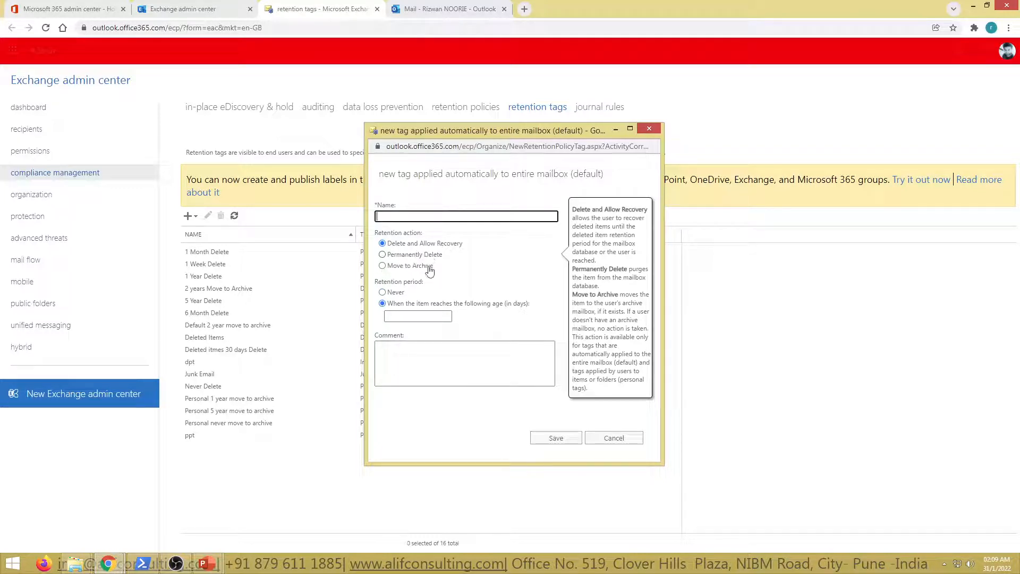
left_click(409, 266)
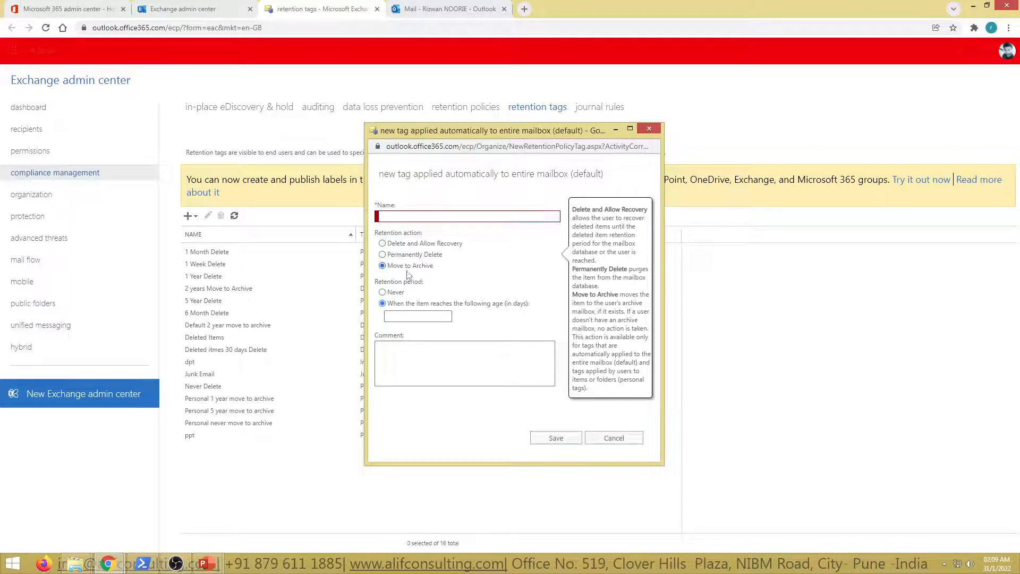
left_click(430, 315)
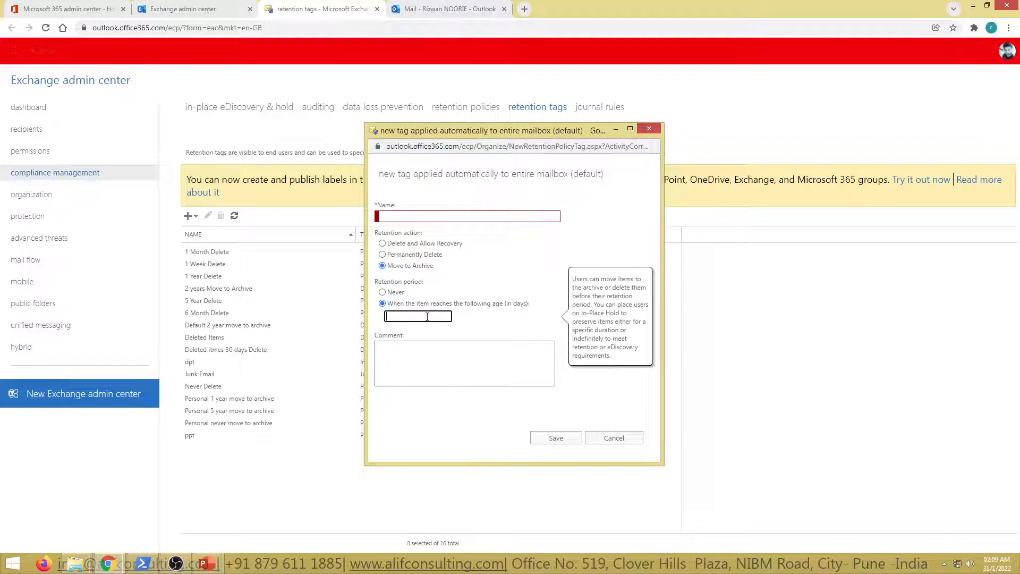
left_click_drag(504, 307, 550, 318)
left_click(501, 323)
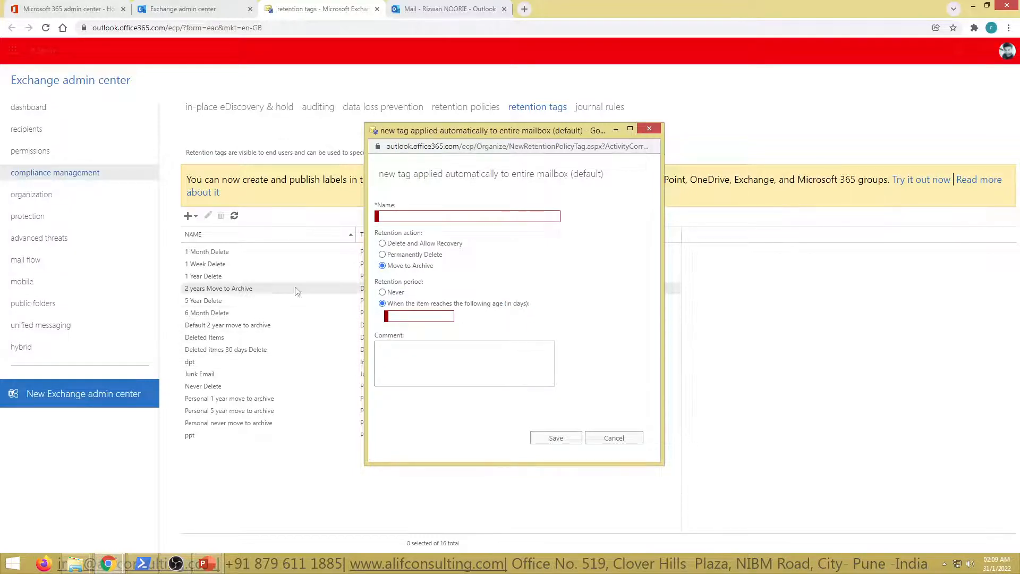
left_click(456, 299)
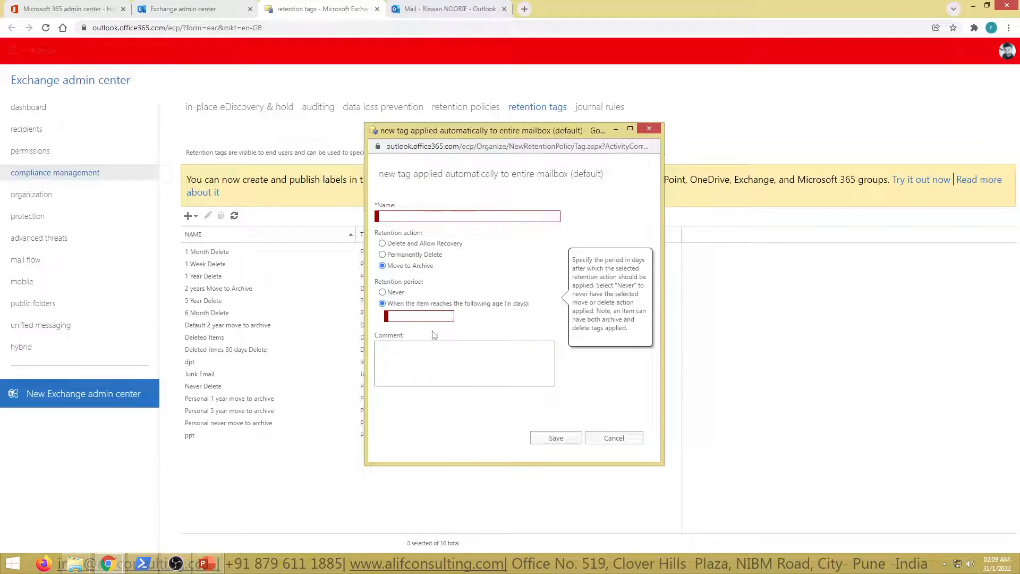
left_click(613, 438)
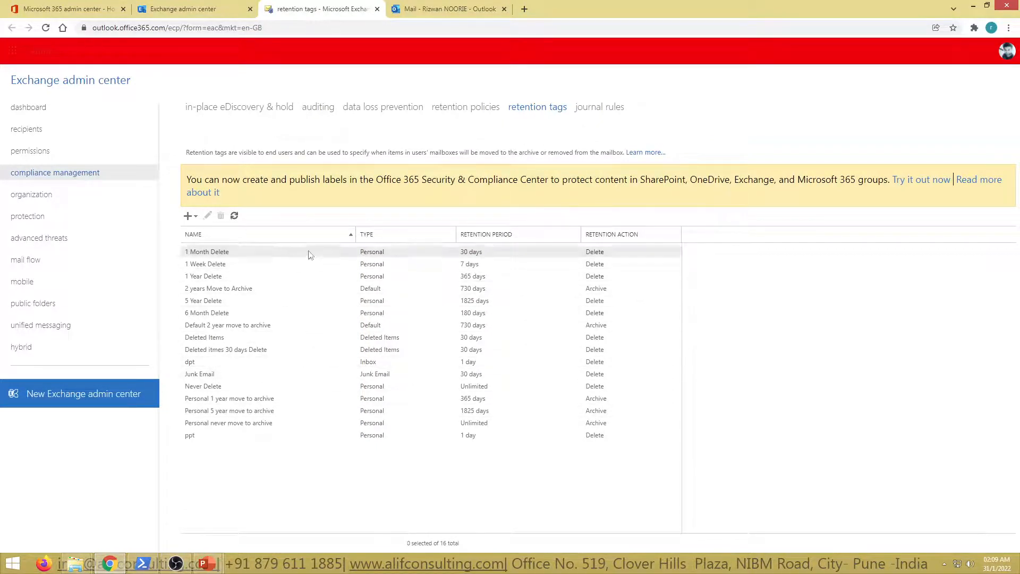
Look at the blank new retention policy form and review the retention tags included in the afsgfs policy
left_click(464, 109)
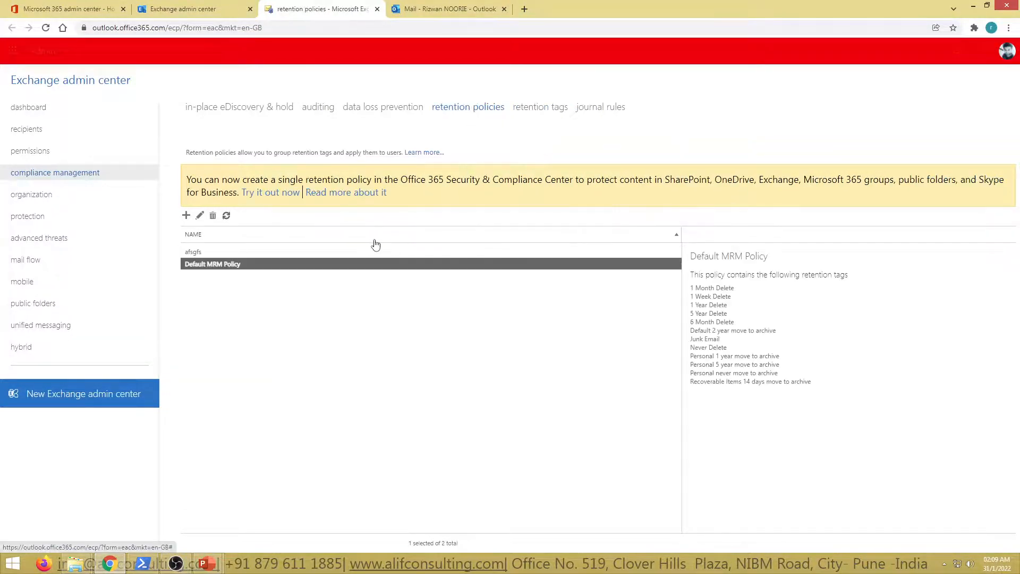
left_click(187, 215)
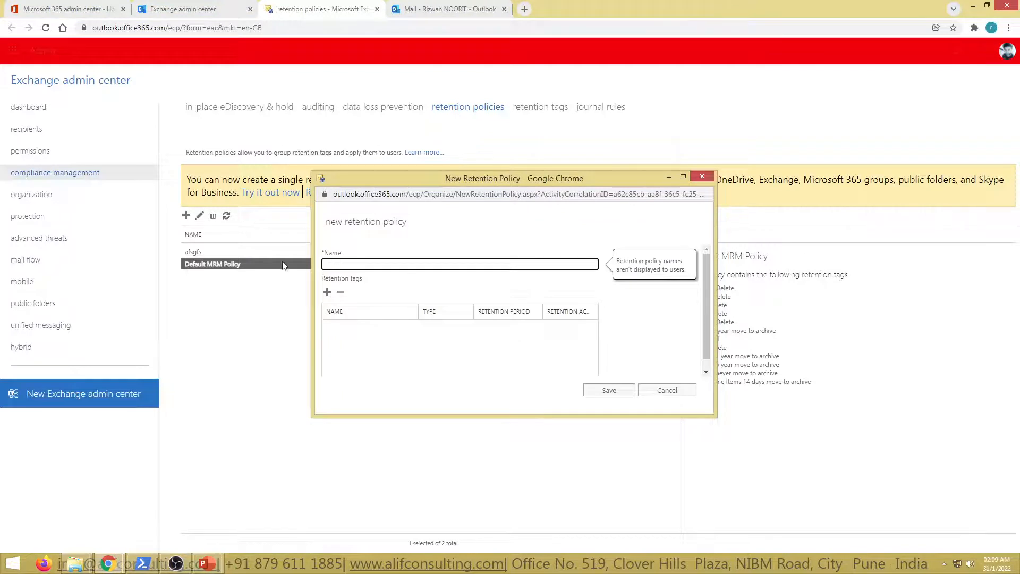
left_click(667, 391)
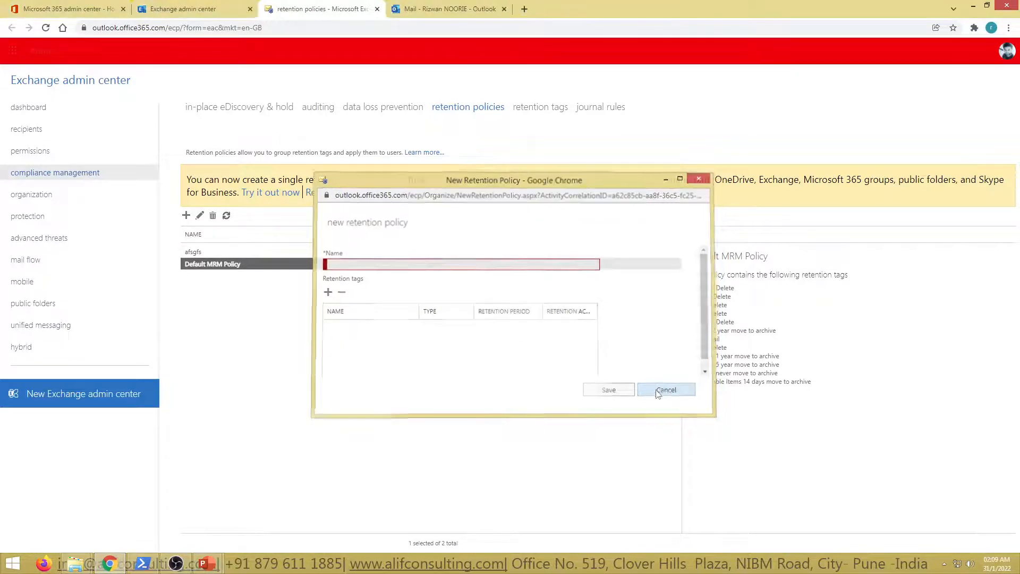
left_click(220, 253)
double_click(221, 253)
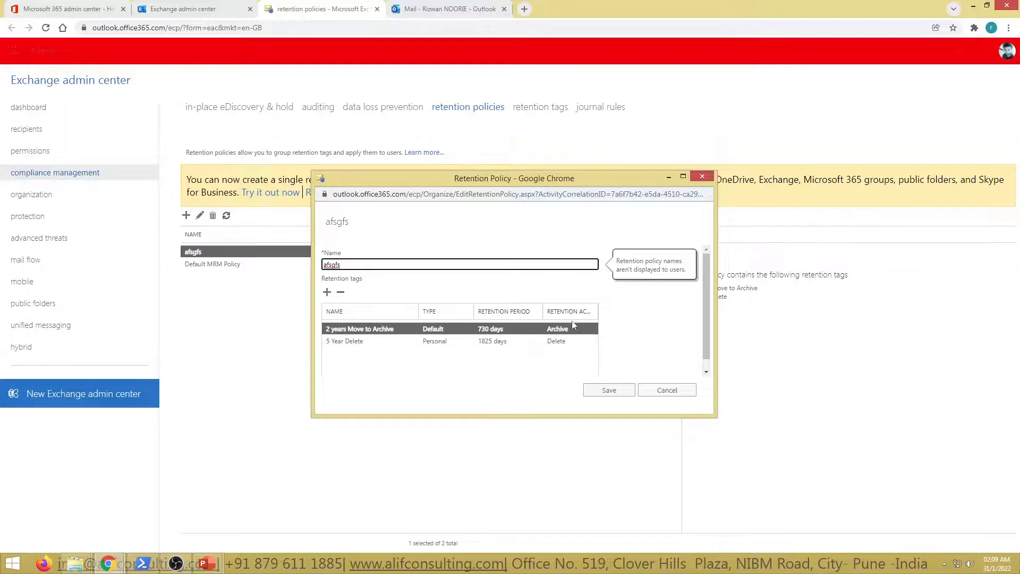
left_click(374, 343)
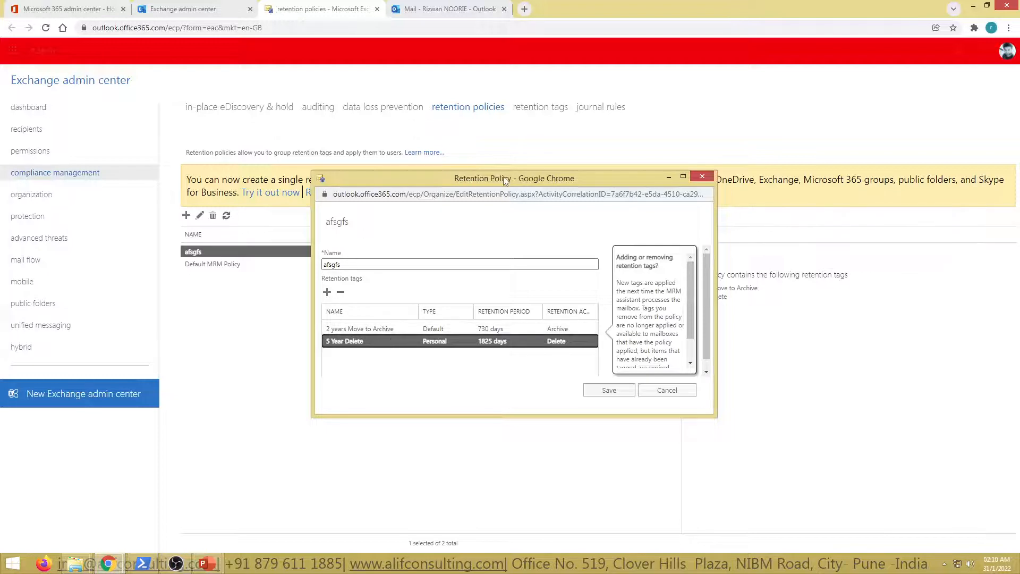
left_click(666, 390)
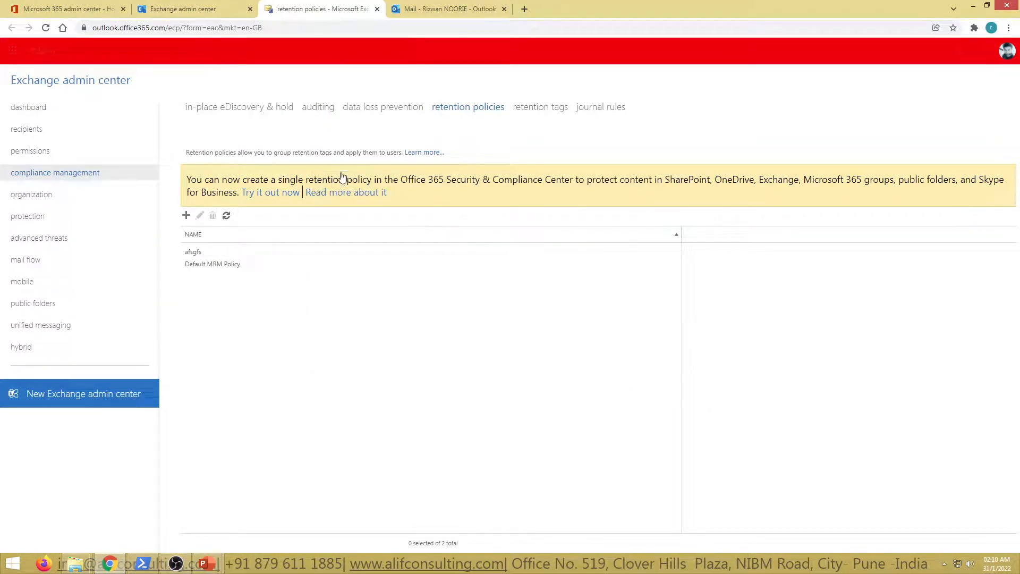
Check which retention policies can be assigned in the mailbox features of the selected user's mailbox, leaving without saving
left_click(40, 135)
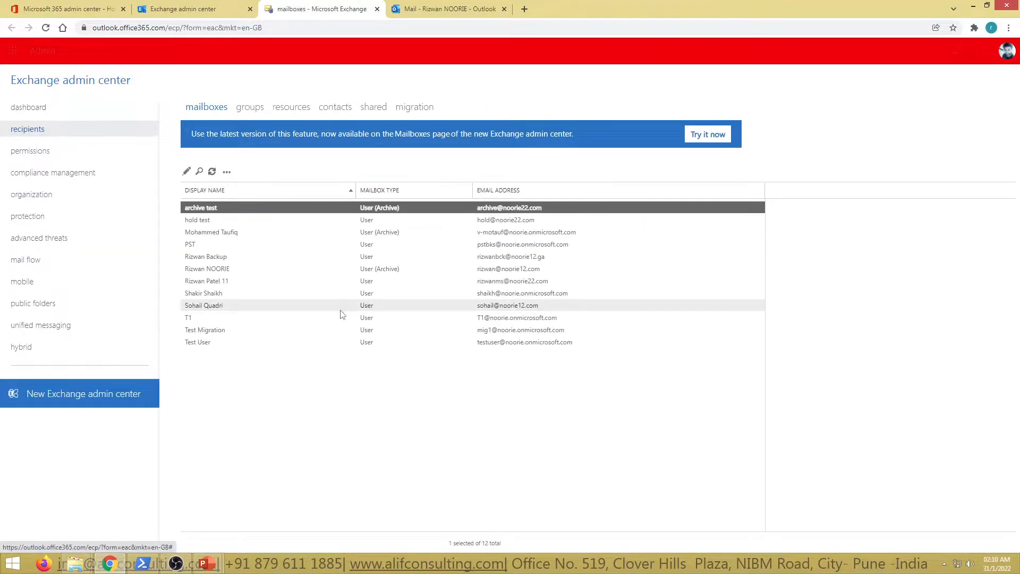
double_click(217, 269)
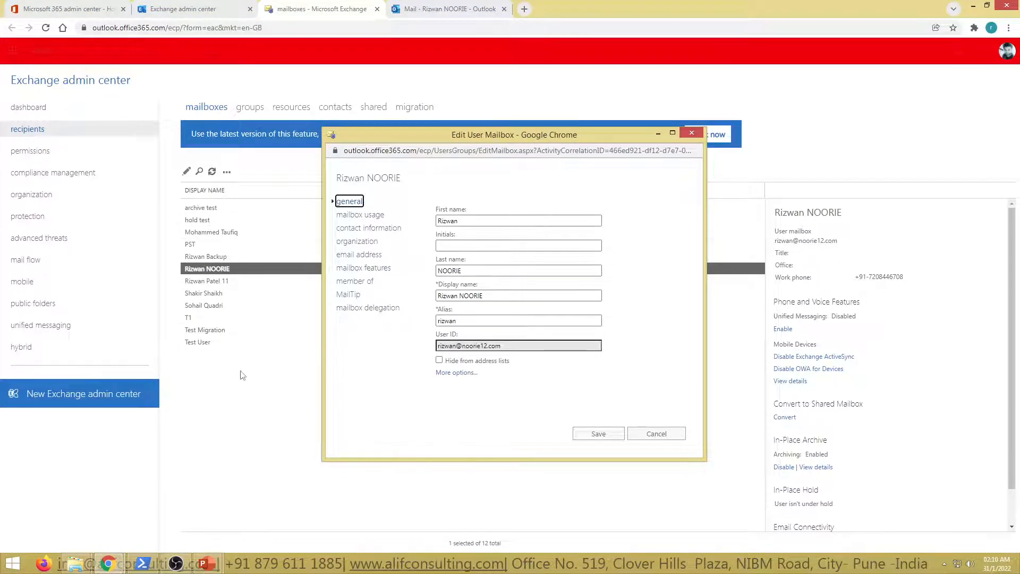
left_click(357, 269)
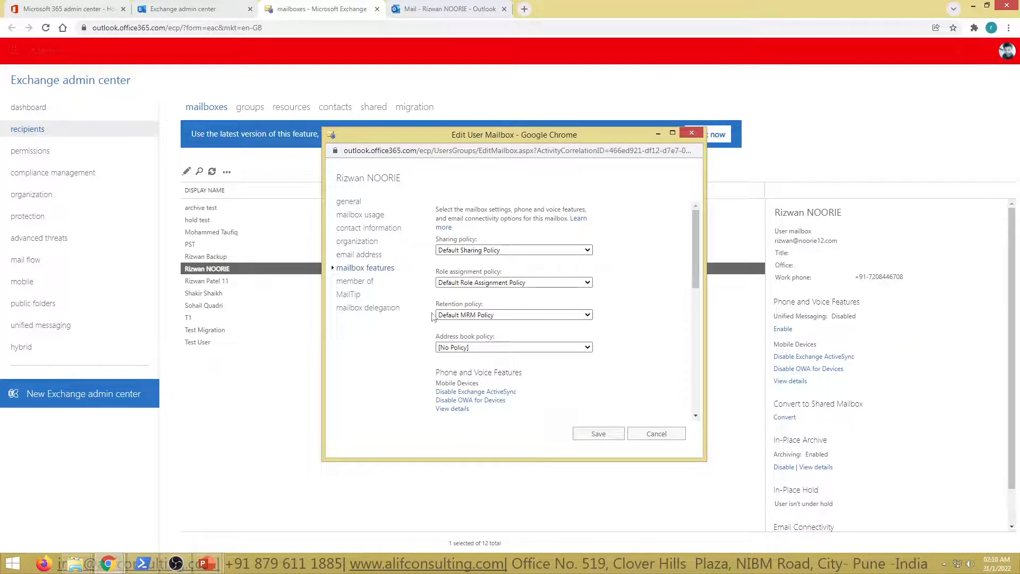
left_click(552, 317)
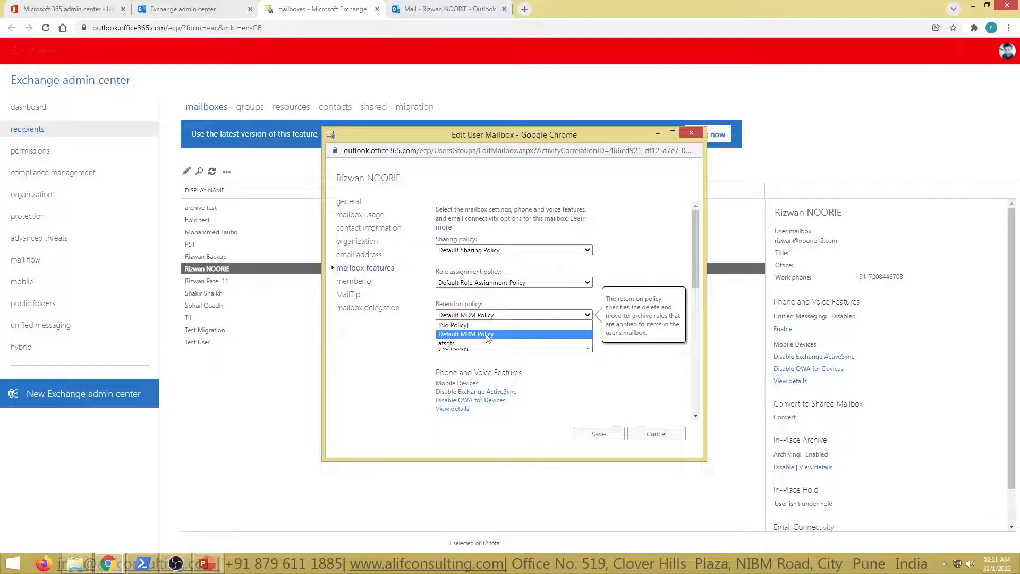
left_click(450, 334)
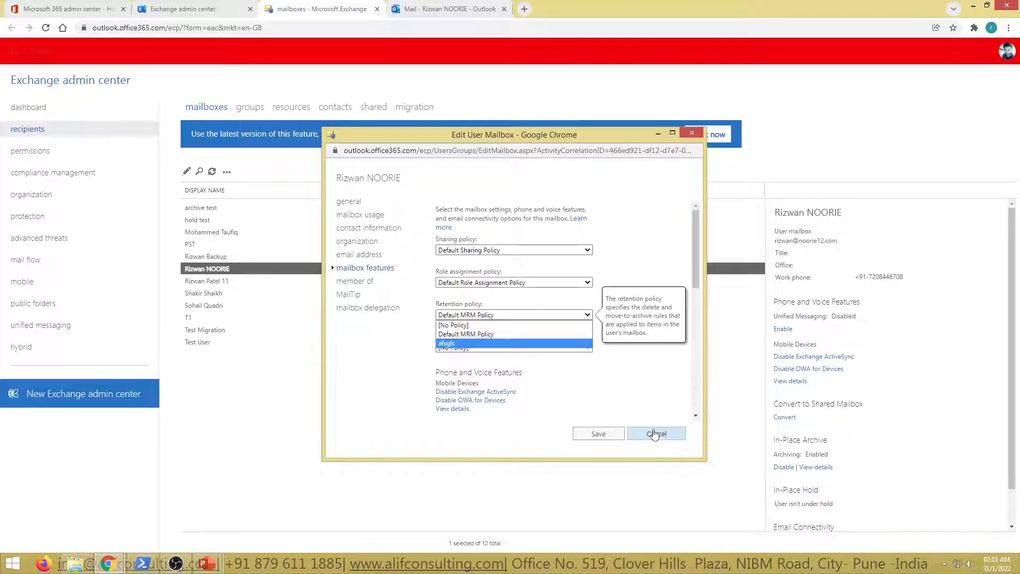
left_click(656, 434)
Open the Default MRM Policy in an enlarged window and look through its full list of retention tags
left_click(54, 172)
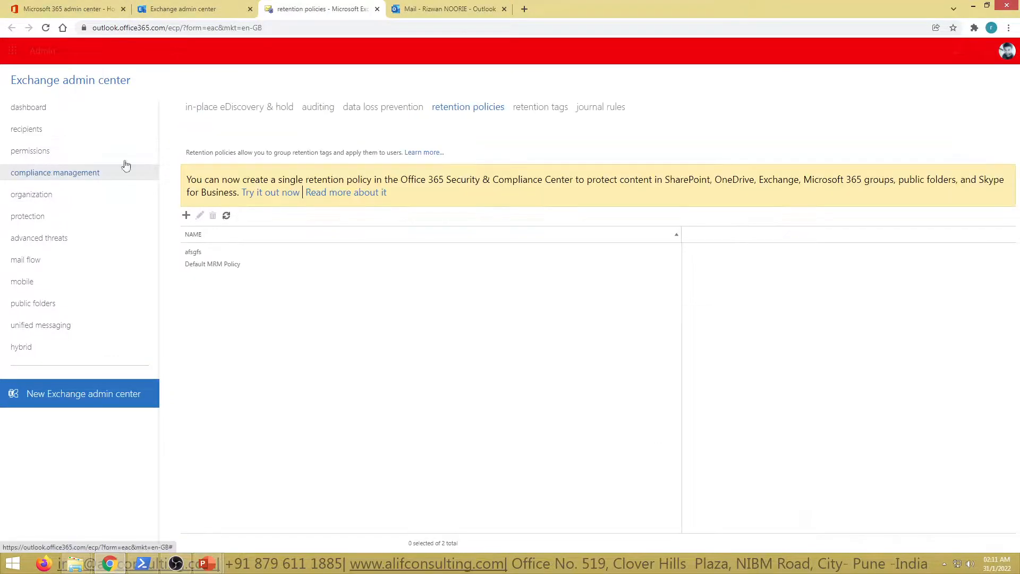
double_click(213, 266)
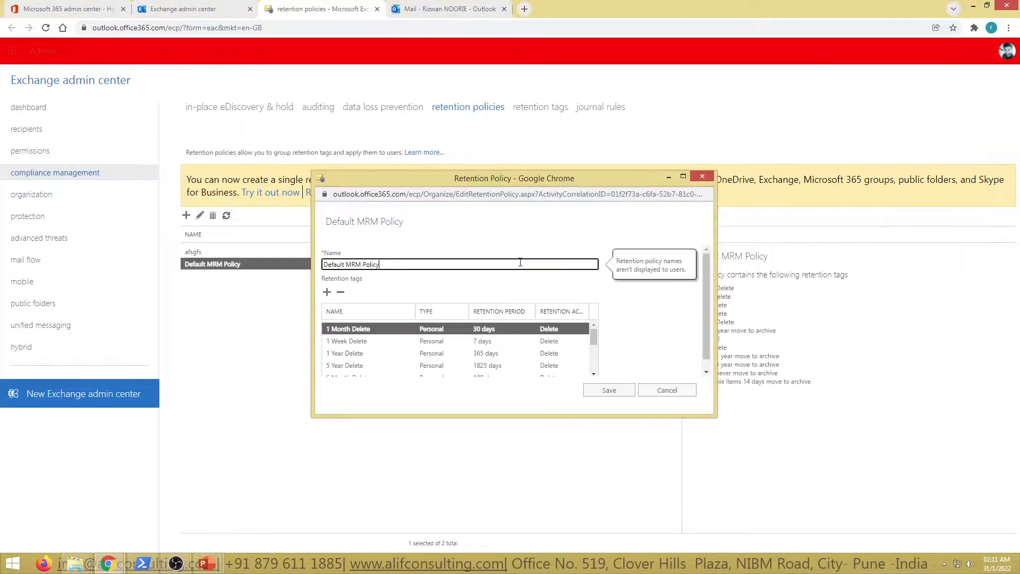
left_click_drag(715, 415, 728, 548)
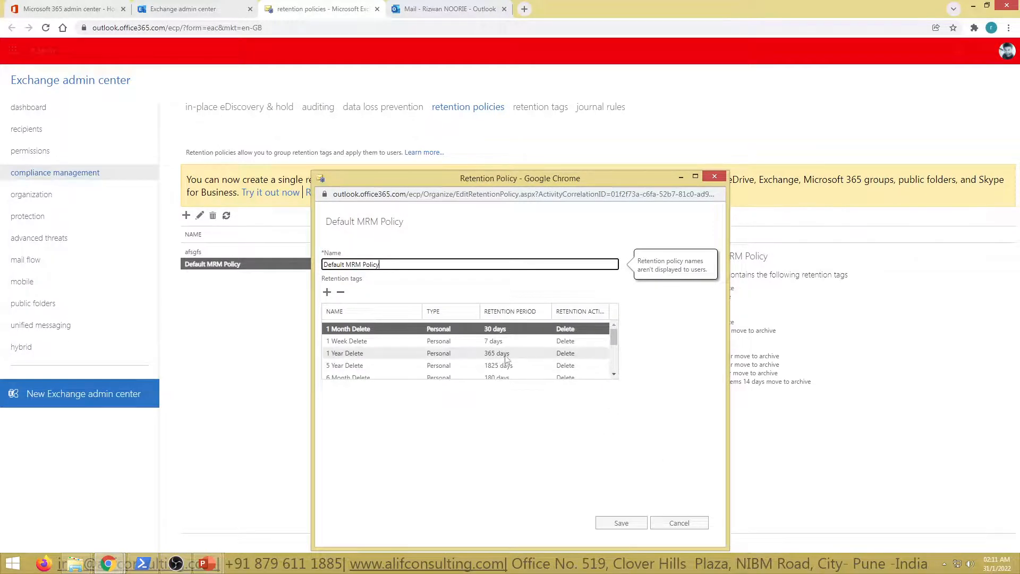
scroll(478, 358, "down", 3)
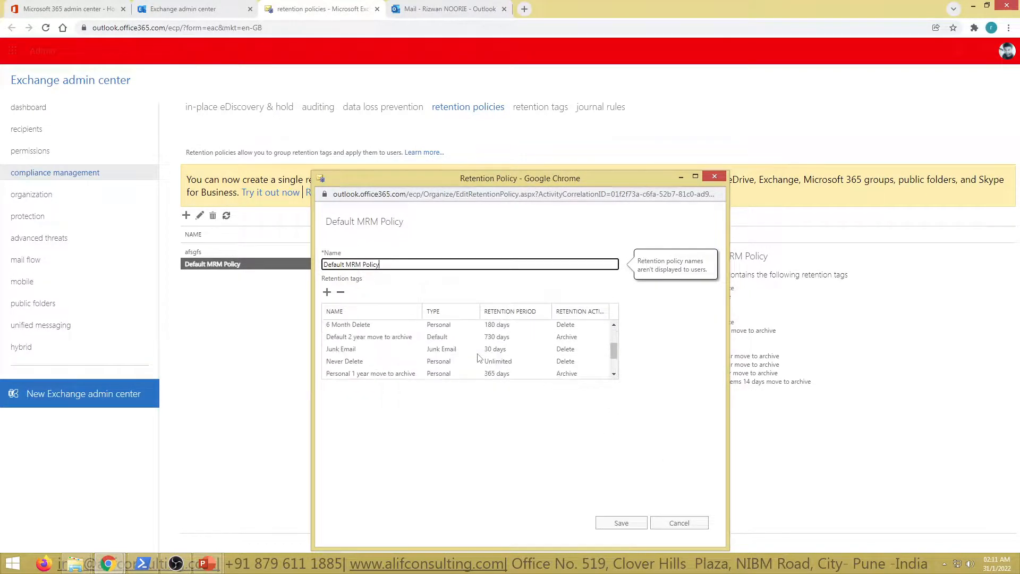
scroll(479, 358, "up", 2)
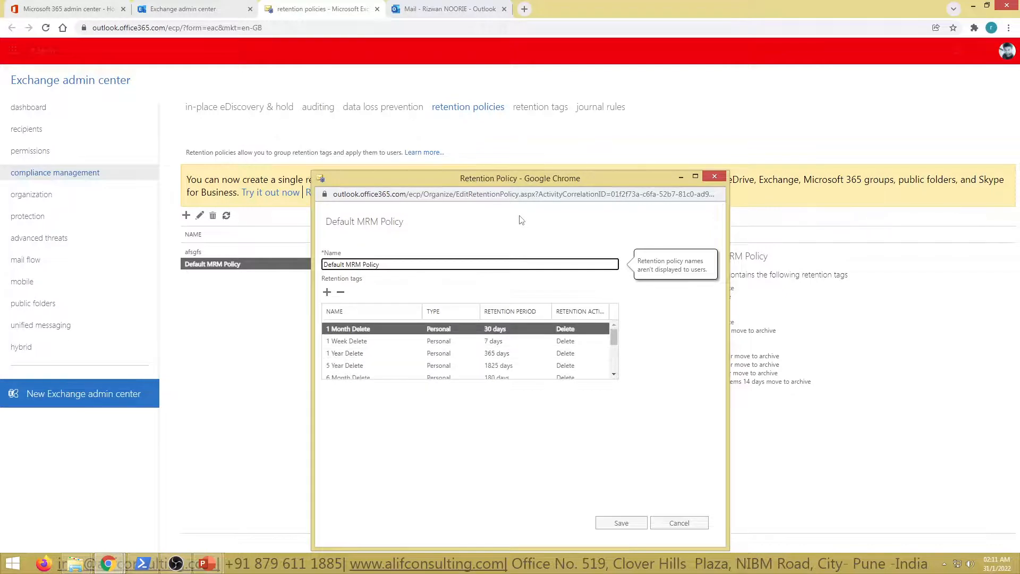
left_click_drag(519, 180, 510, 95)
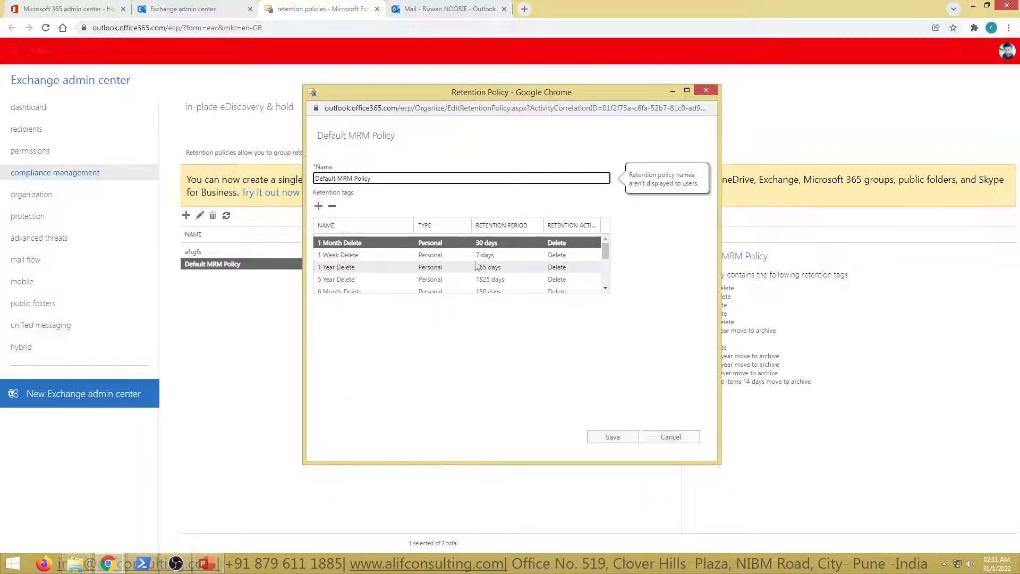
left_click(566, 260)
scroll(567, 275, "down", 2)
scroll(503, 282, "down", 2)
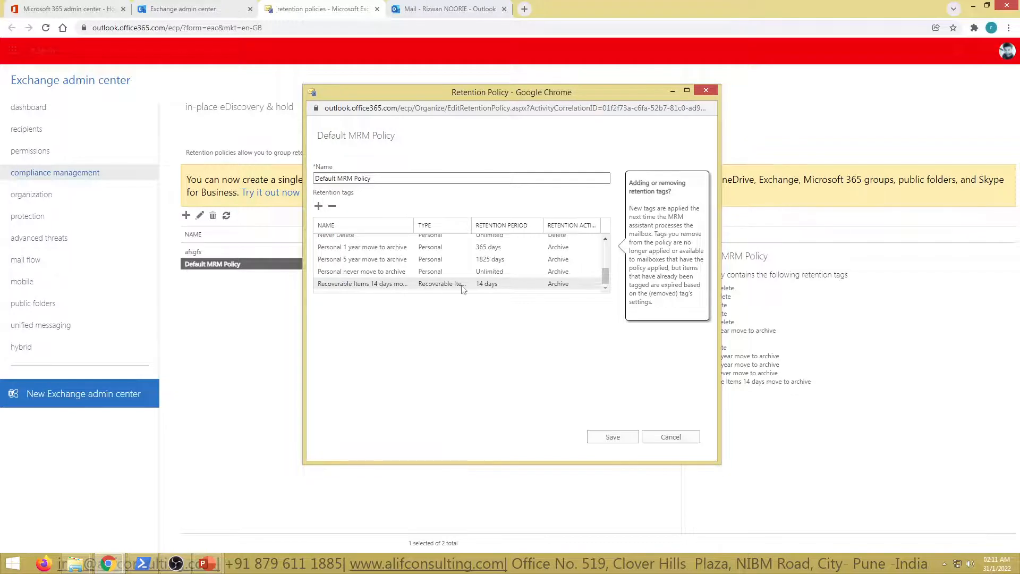
scroll(451, 282, "up", 4)
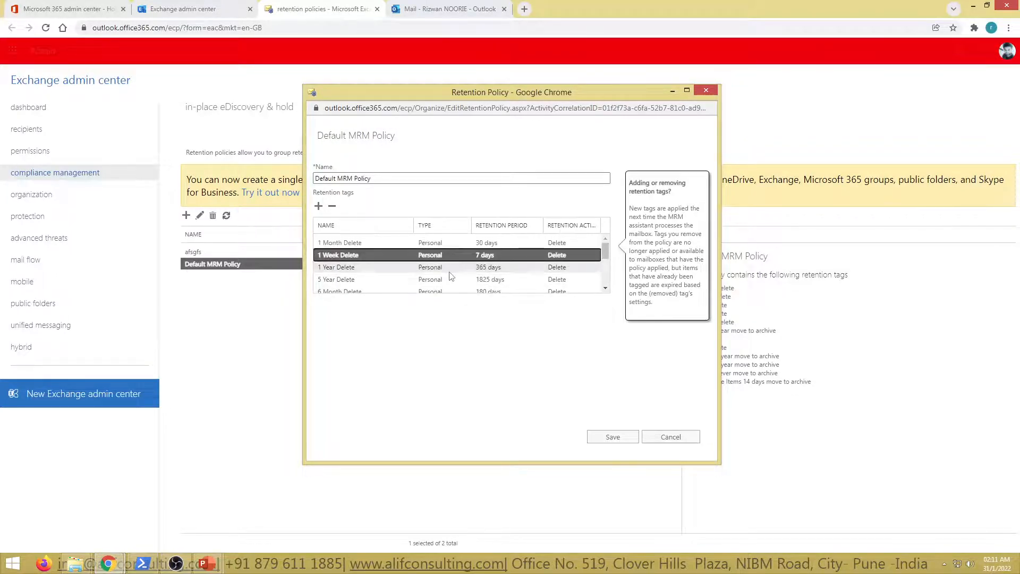
Examine the Default 2 year move to archive tag and compare it with the other tags in the policy
scroll(450, 273, "down", 2)
left_click(437, 252)
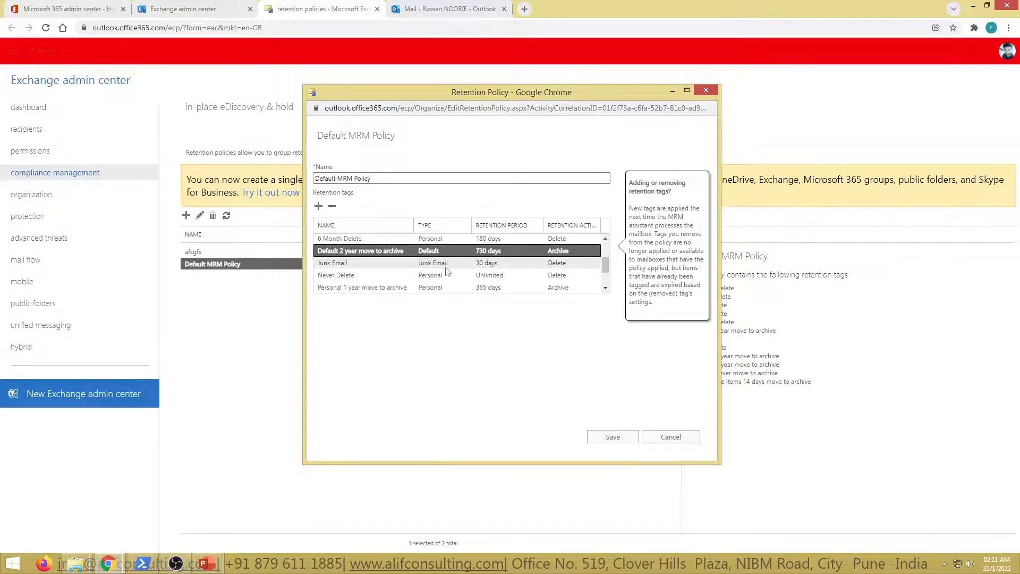
scroll(446, 271, "down", 3)
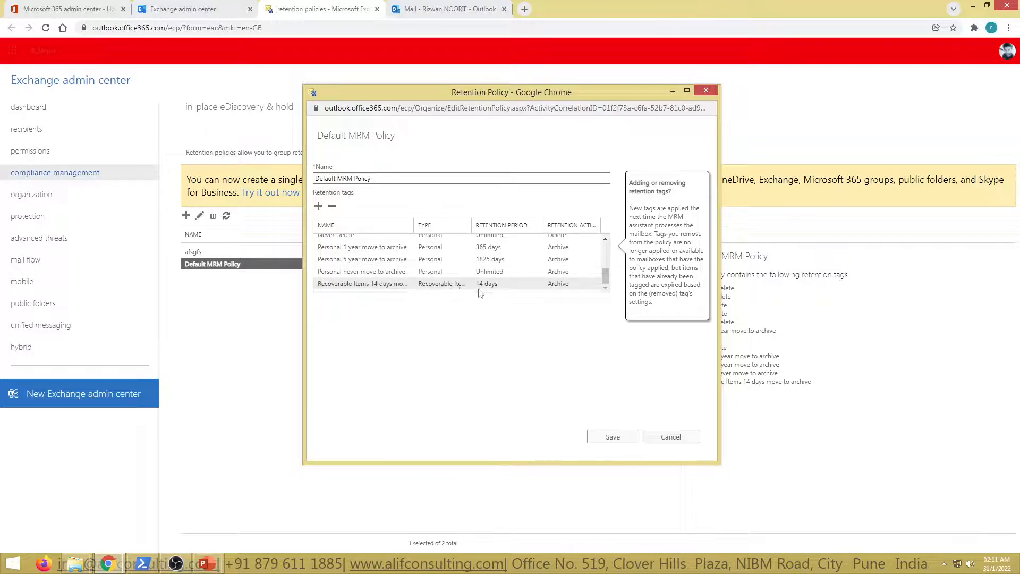
scroll(444, 280, "up", 4)
scroll(446, 279, "up", 1)
scroll(425, 274, "down", 2)
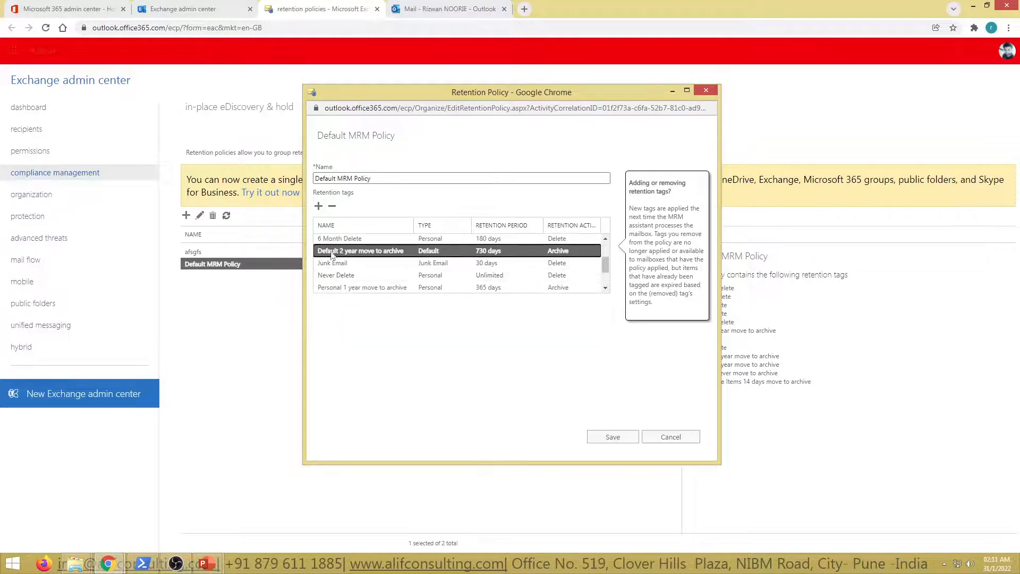
Review the policy's 1 Month Delete and 1 Week Delete personal tags and the remaining tags through Recoverable Items
scroll(441, 263, "up", 4)
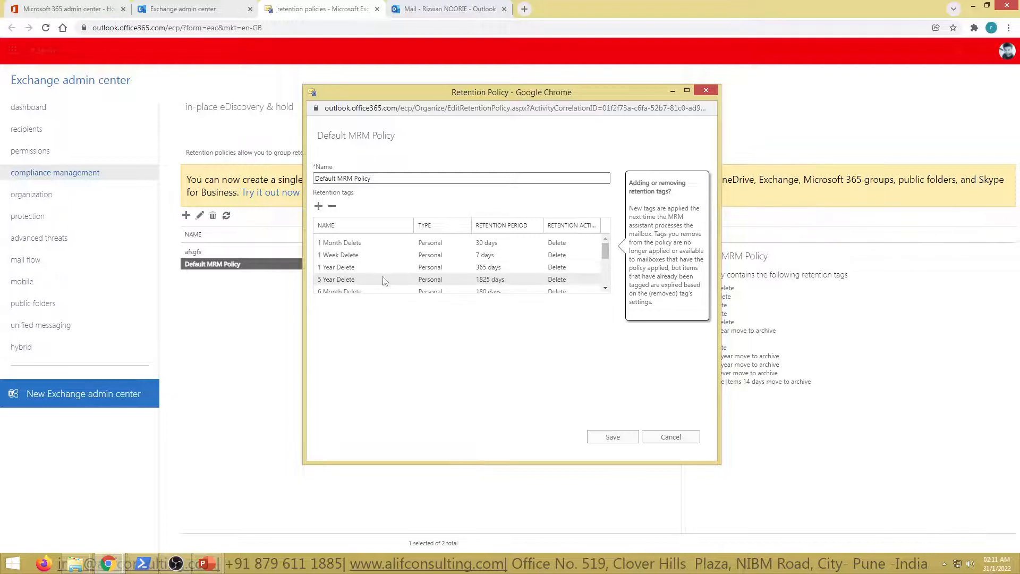
left_click(404, 243)
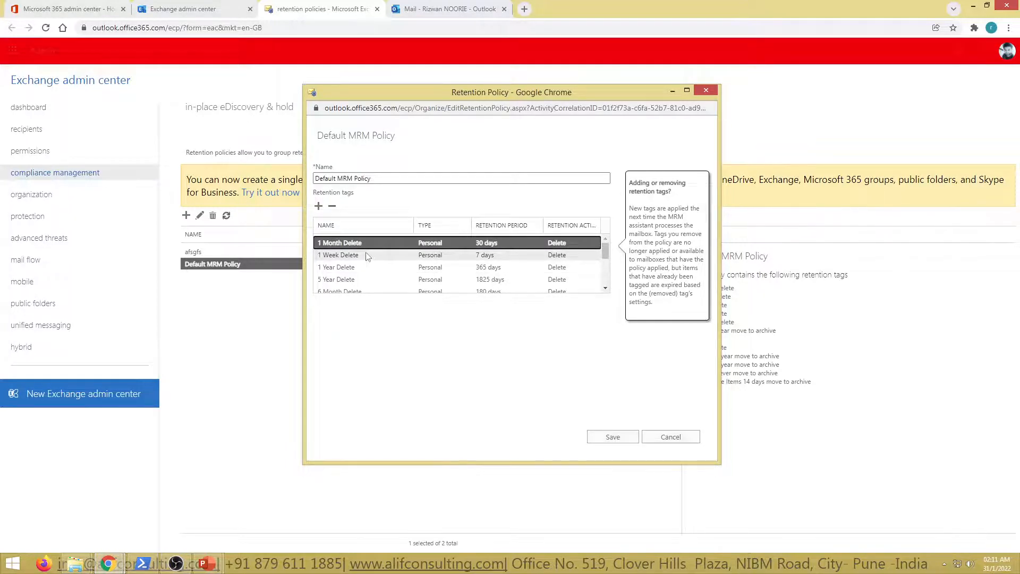
left_click(346, 257)
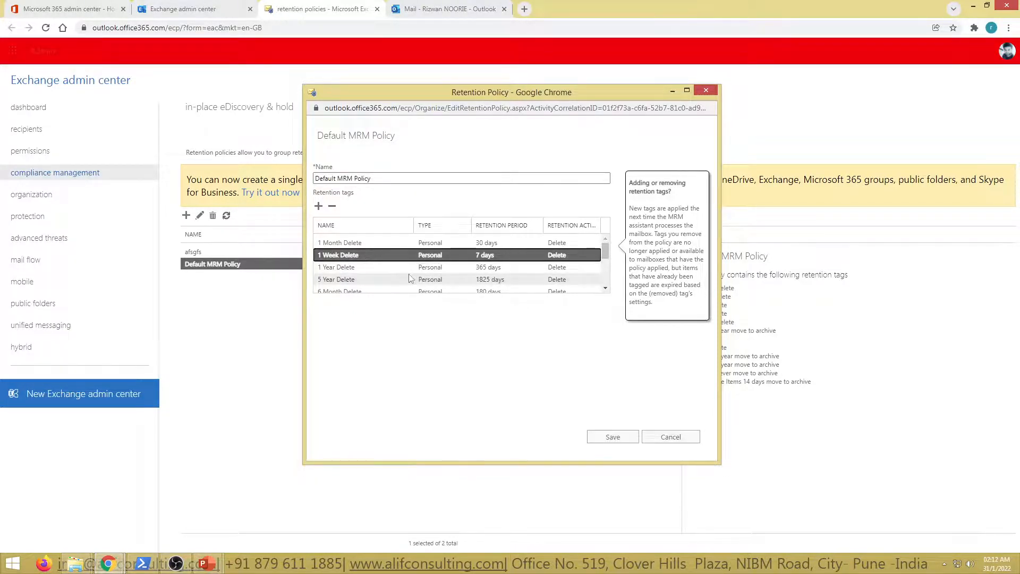
scroll(410, 274, "down", 2)
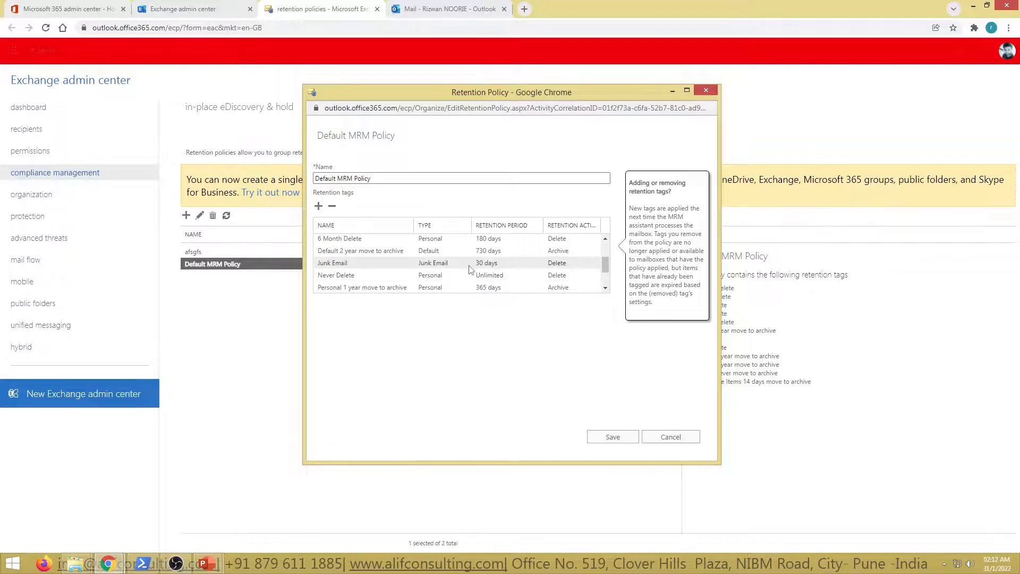
scroll(467, 271, "down", 2)
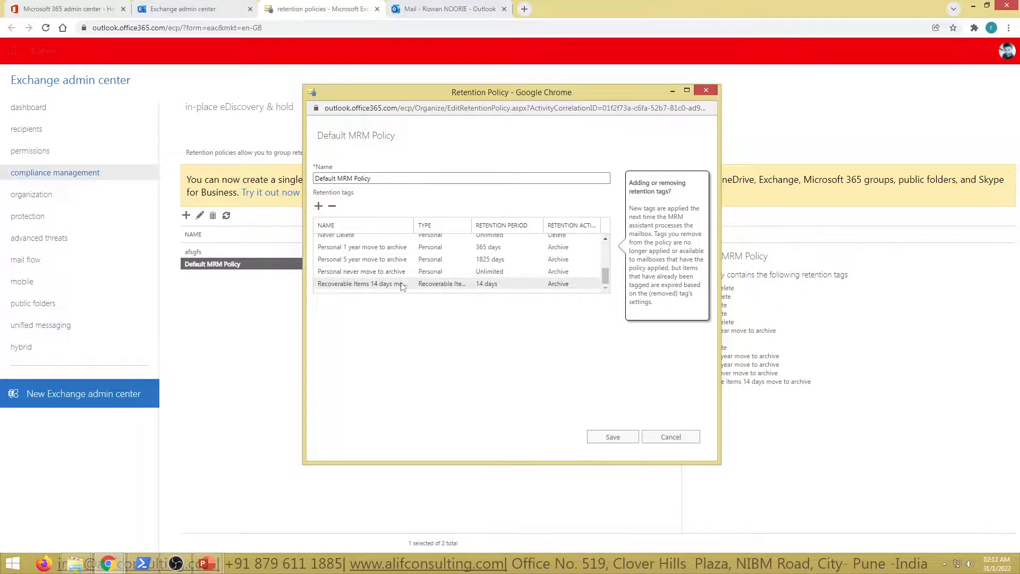
Compare the Default MRM Policy's Never Delete and Junk Email tags with its other retention tags, then close the policy without saving
scroll(452, 279, "up", 4)
scroll(445, 285, "down", 2)
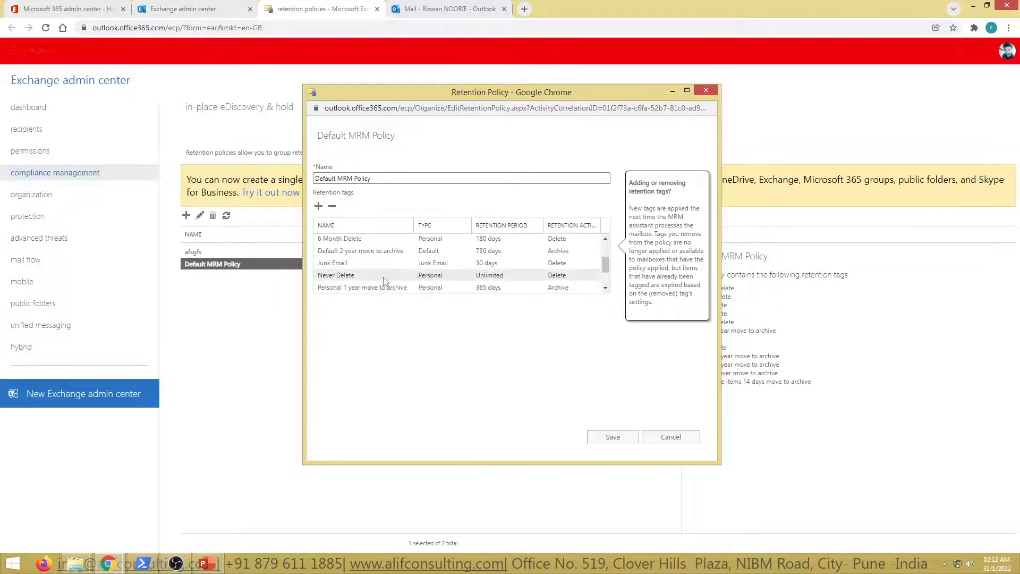
left_click(356, 276)
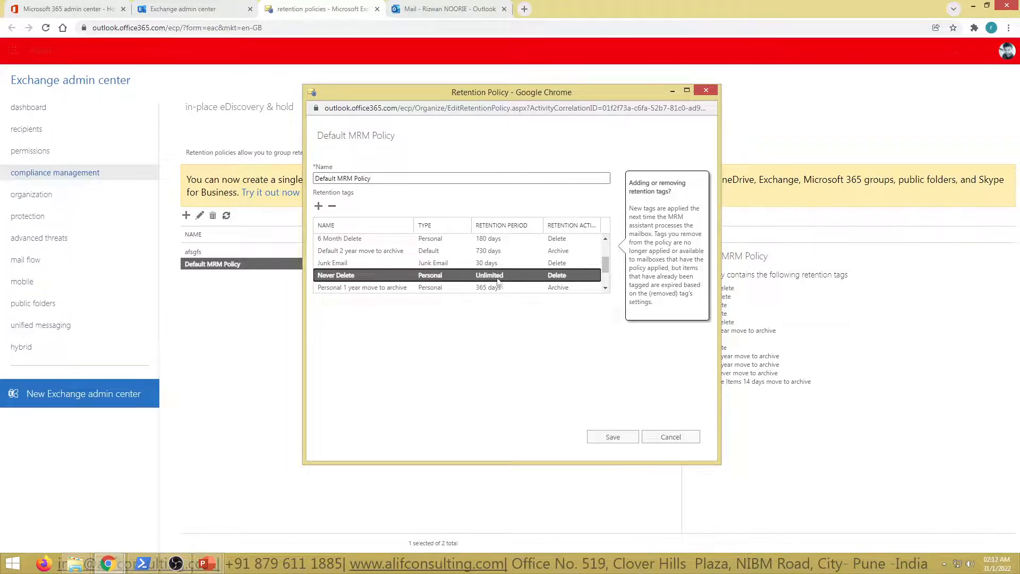
left_click(342, 266)
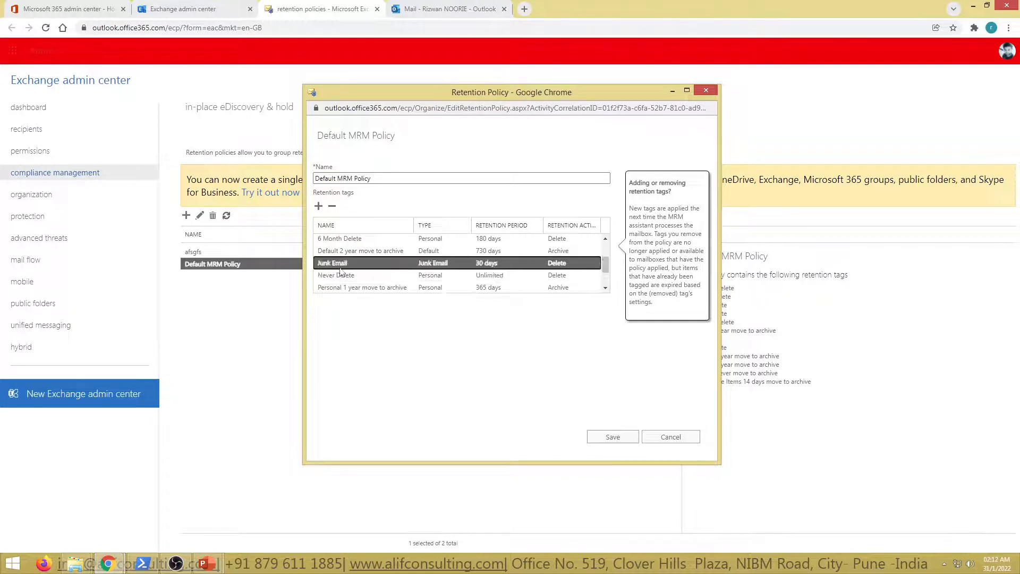
left_click(339, 274)
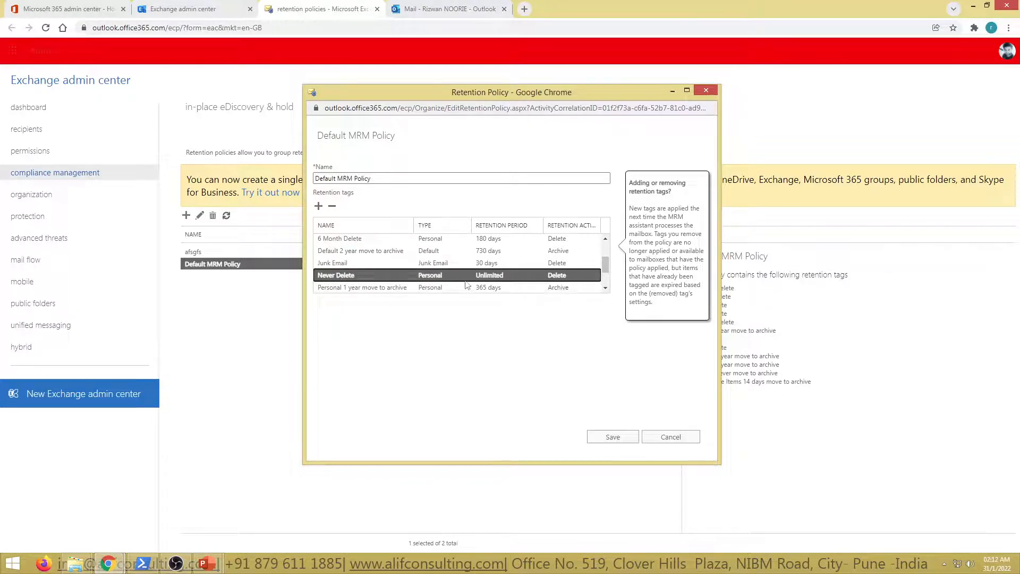
scroll(462, 287, "down", 1)
scroll(447, 287, "up", 1)
scroll(425, 278, "up", 3)
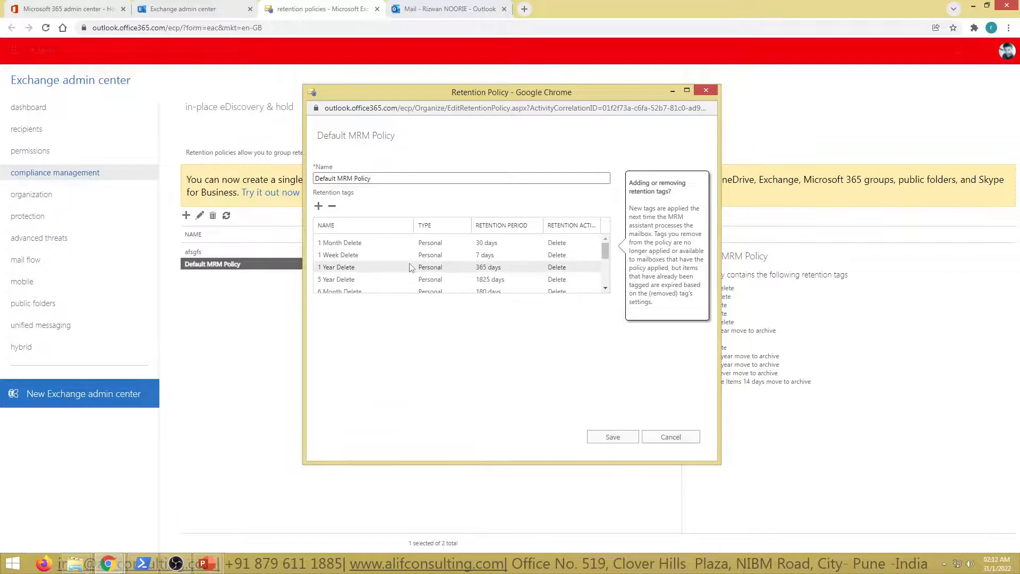
scroll(414, 276, "down", 3)
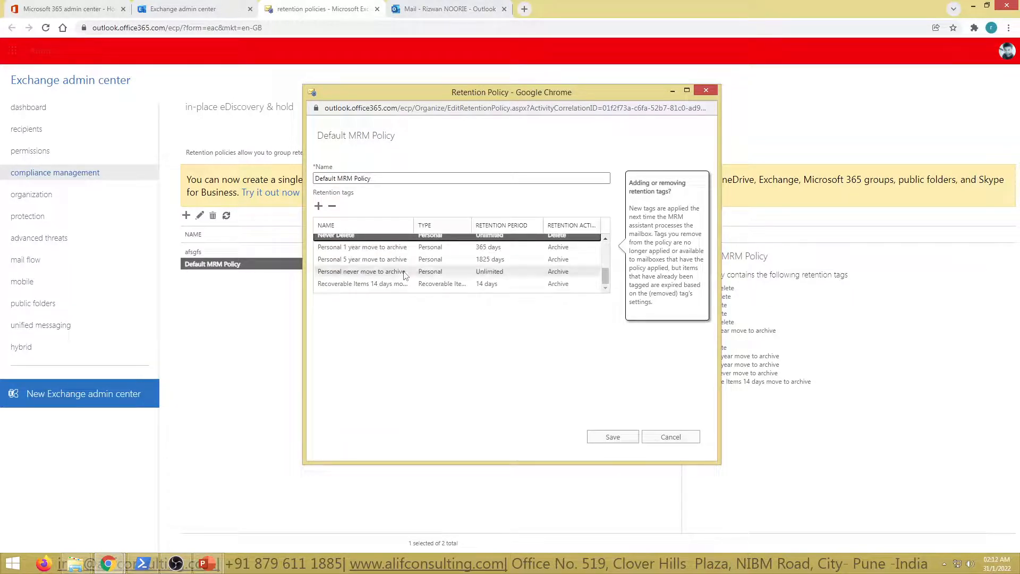
scroll(424, 277, "up", 5)
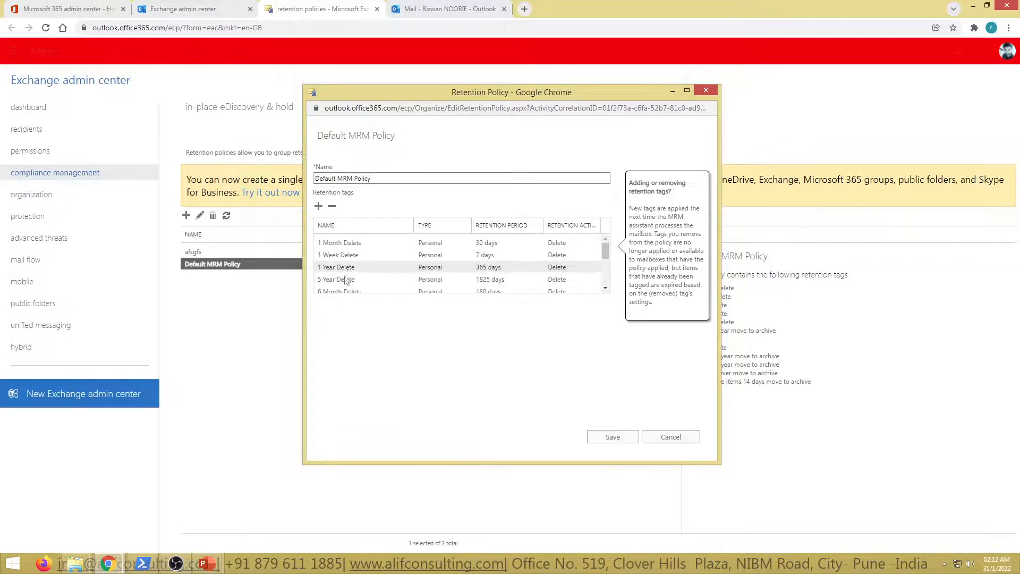
left_click(670, 436)
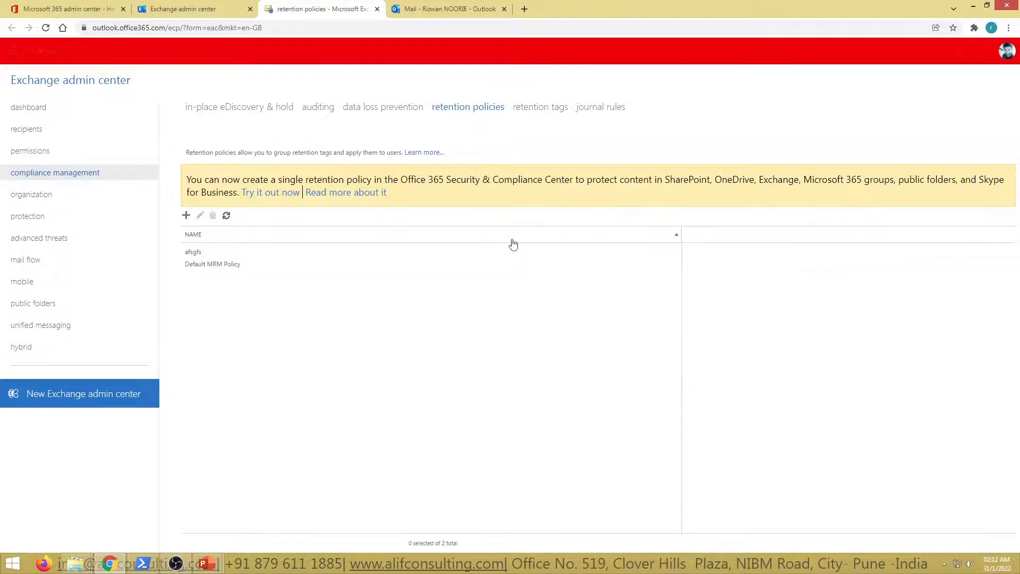
Load the Security & Compliance center at protection.office.com in the browser tab that holds the Outlook mailbox
left_click(439, 6)
left_click(300, 8)
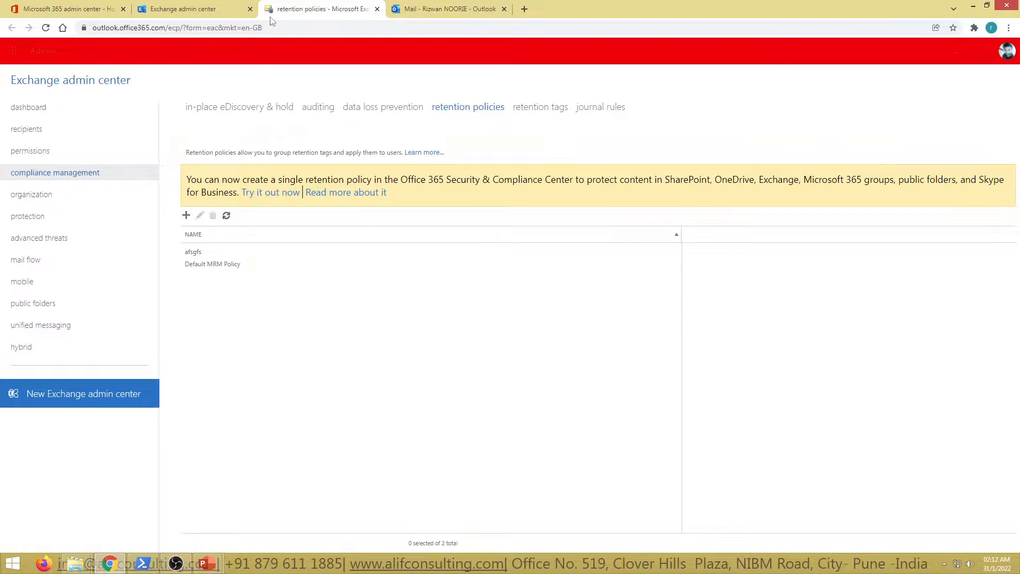
left_click(69, 8)
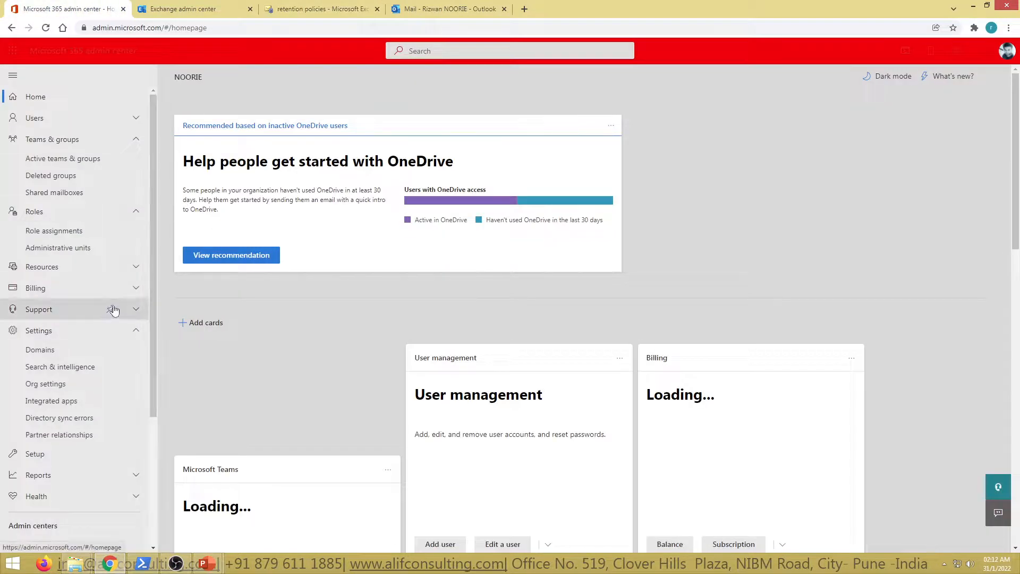
scroll(111, 297, "down", 3)
left_click(421, 8)
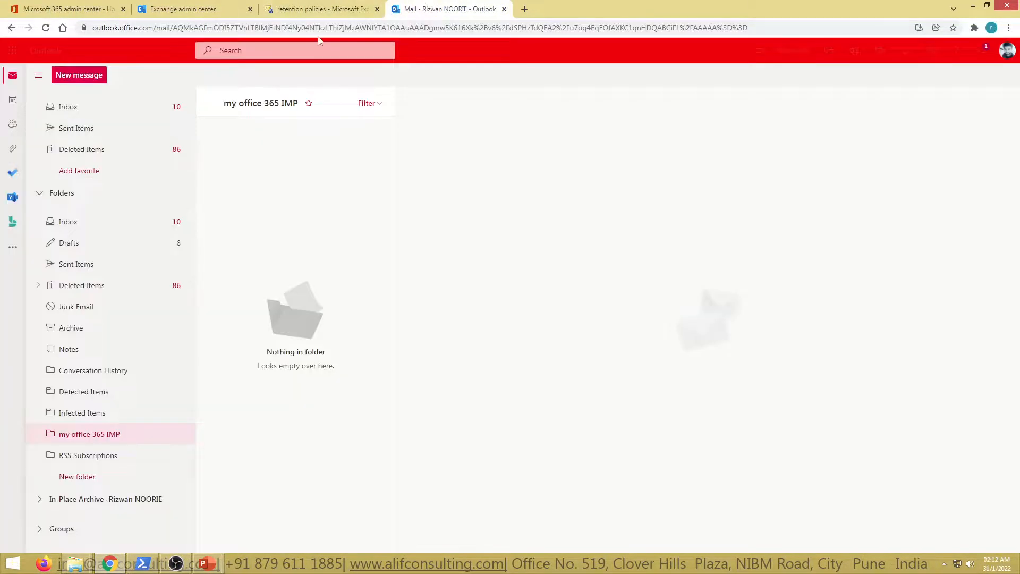
left_click(314, 29)
type("p")
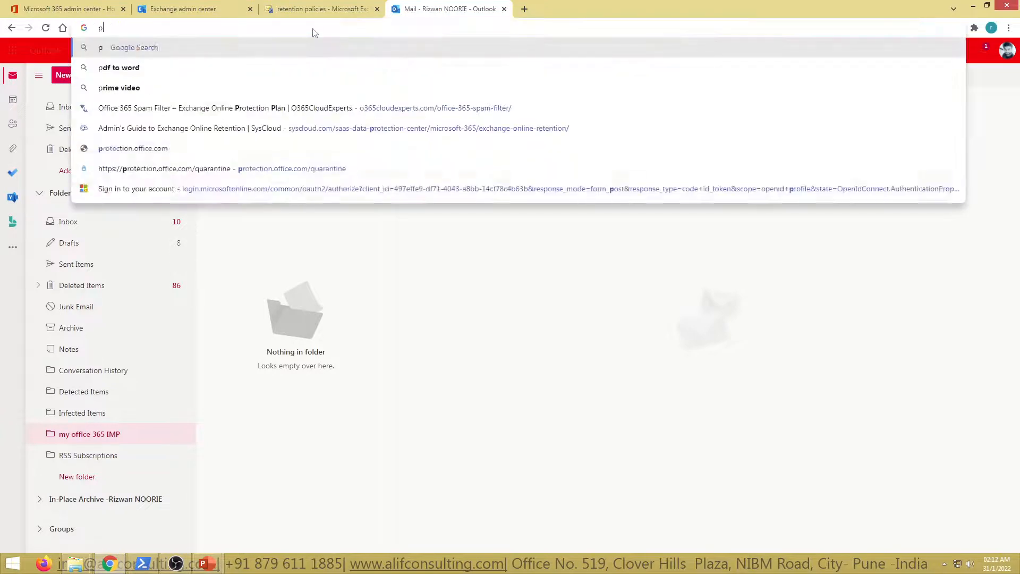
type("rotection")
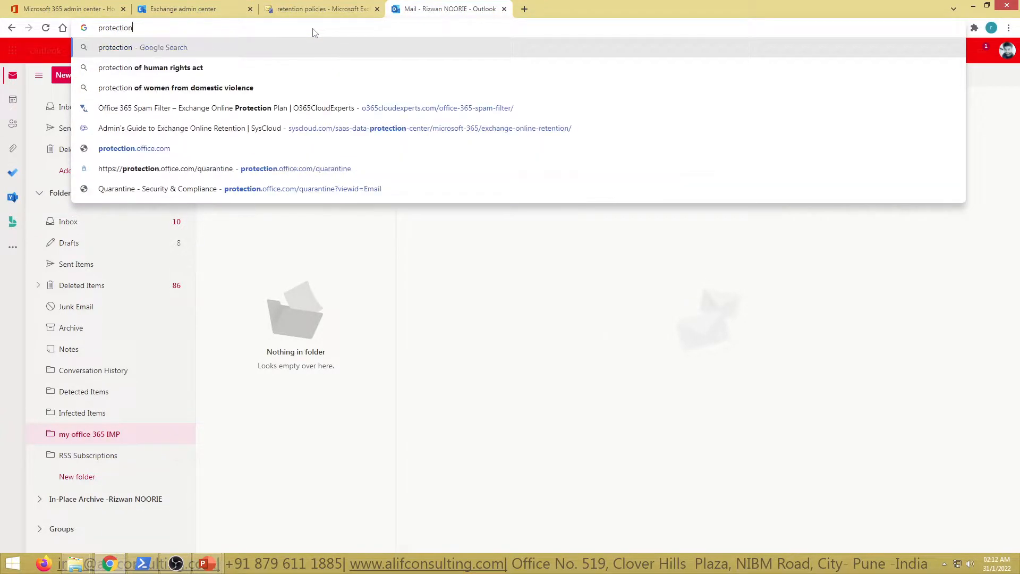
type(".office.com")
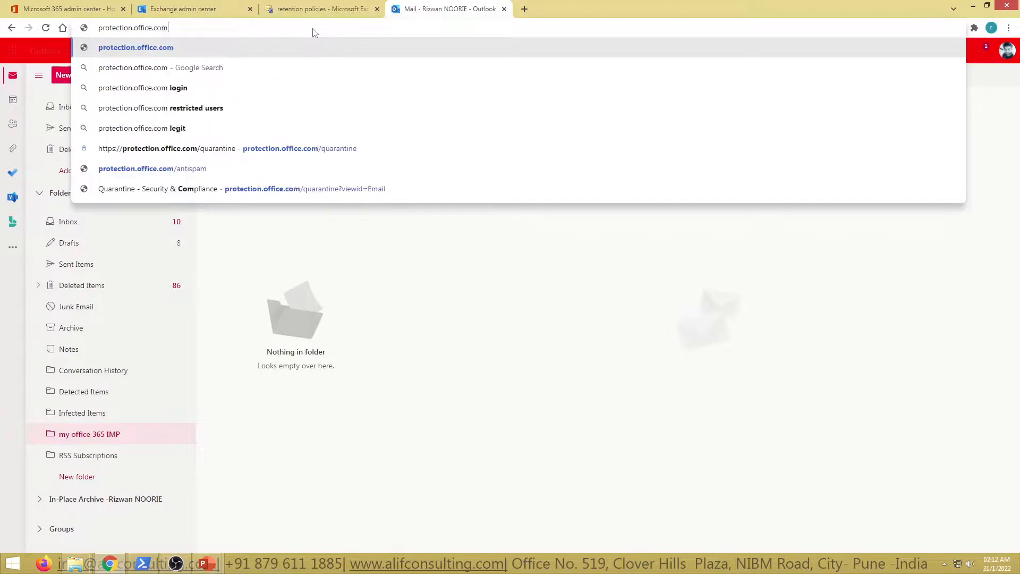
key("Return")
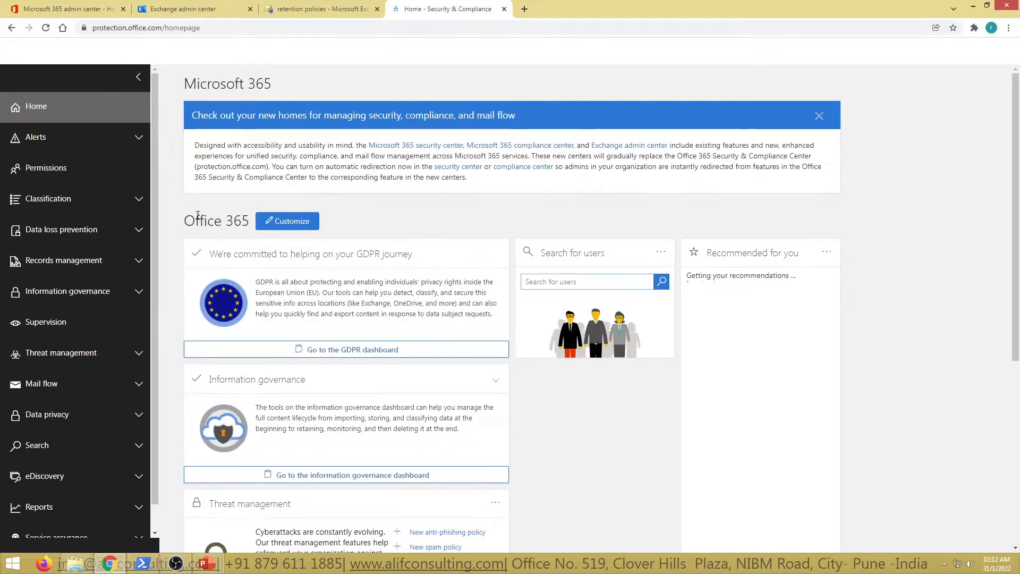
Go to the retention policies under Information governance
left_click(63, 260)
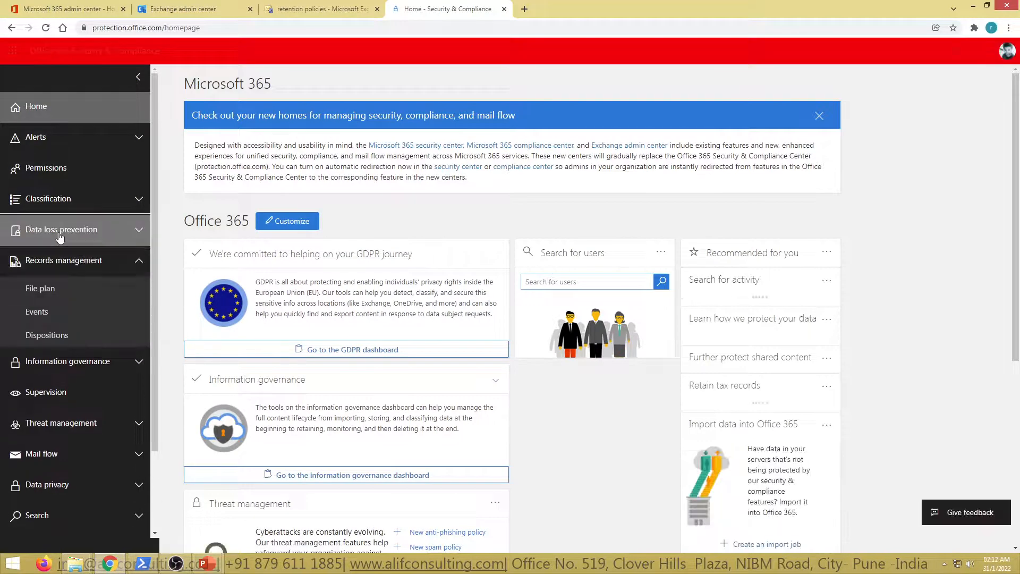
left_click(91, 230)
scroll(96, 414, "down", 2)
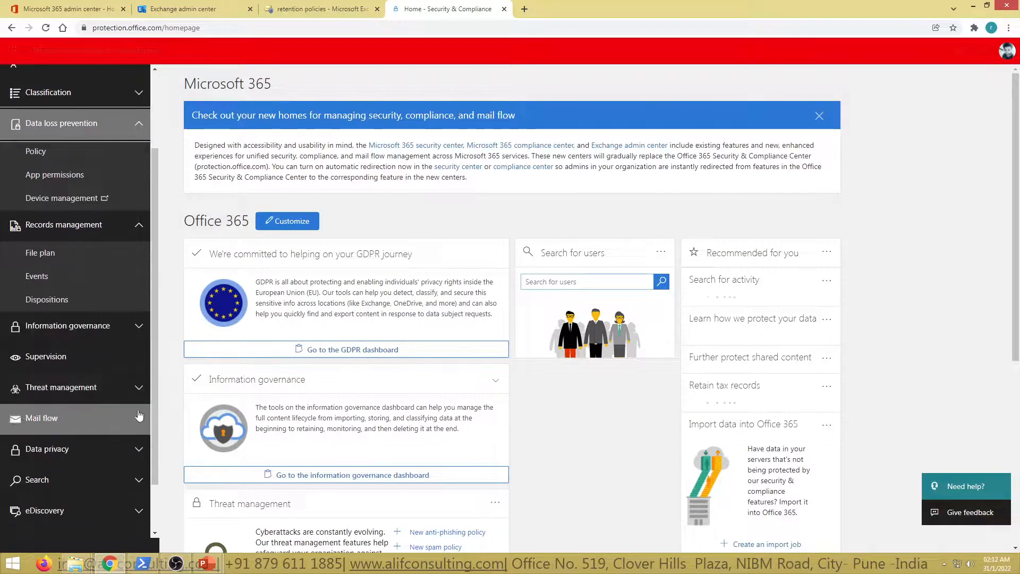
left_click(93, 325)
left_click(61, 448)
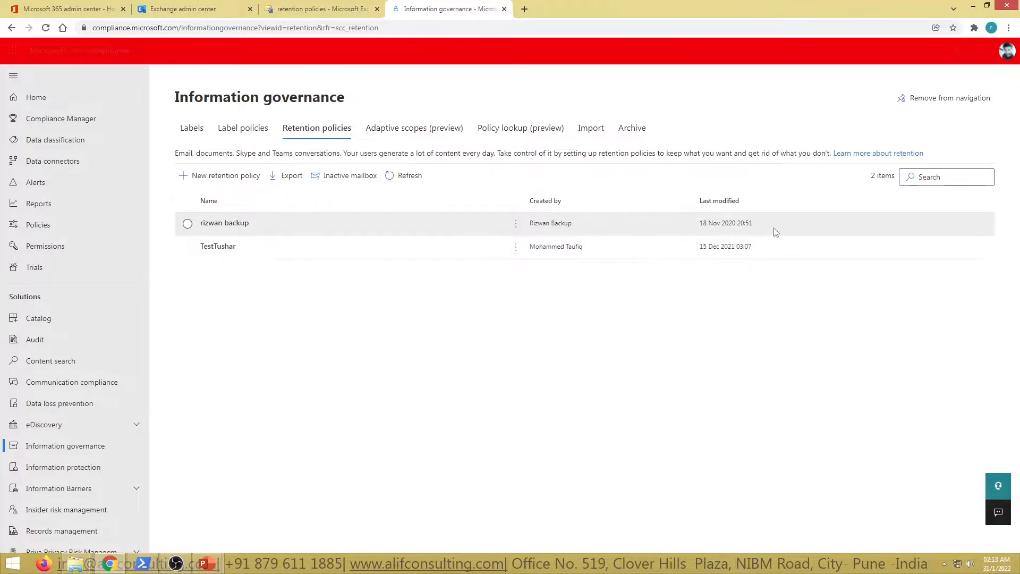
Open the details of the backup retention policy and examine the locations it applies to and its retention period
left_click(225, 222)
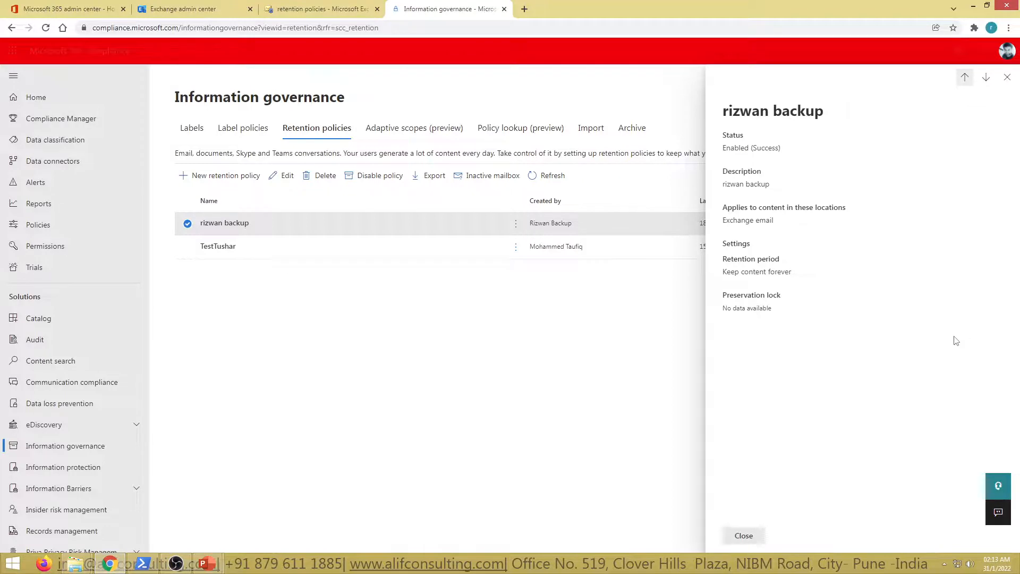
left_click_drag(745, 210, 865, 212)
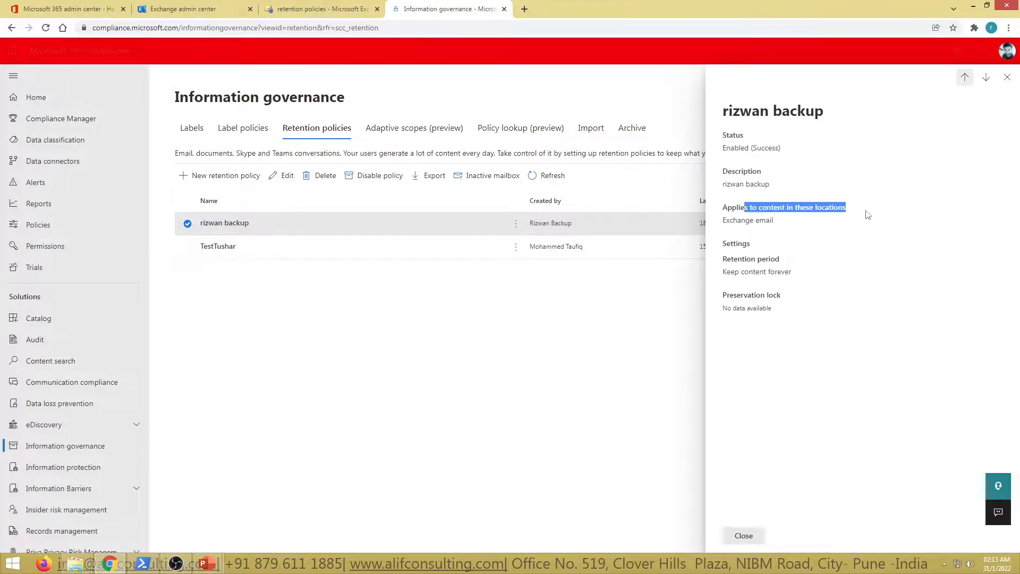
left_click(821, 235)
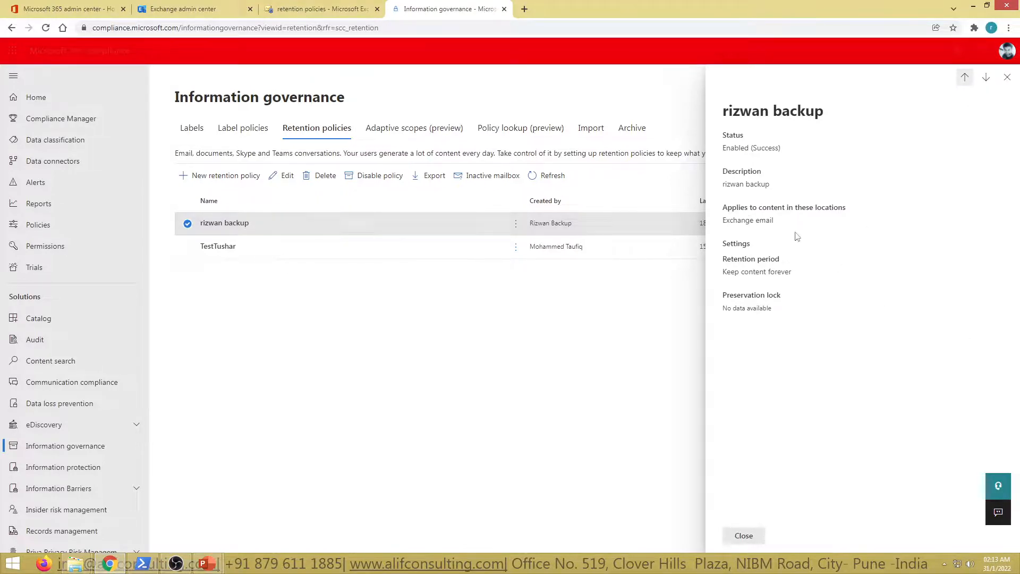
left_click_drag(724, 224, 795, 227)
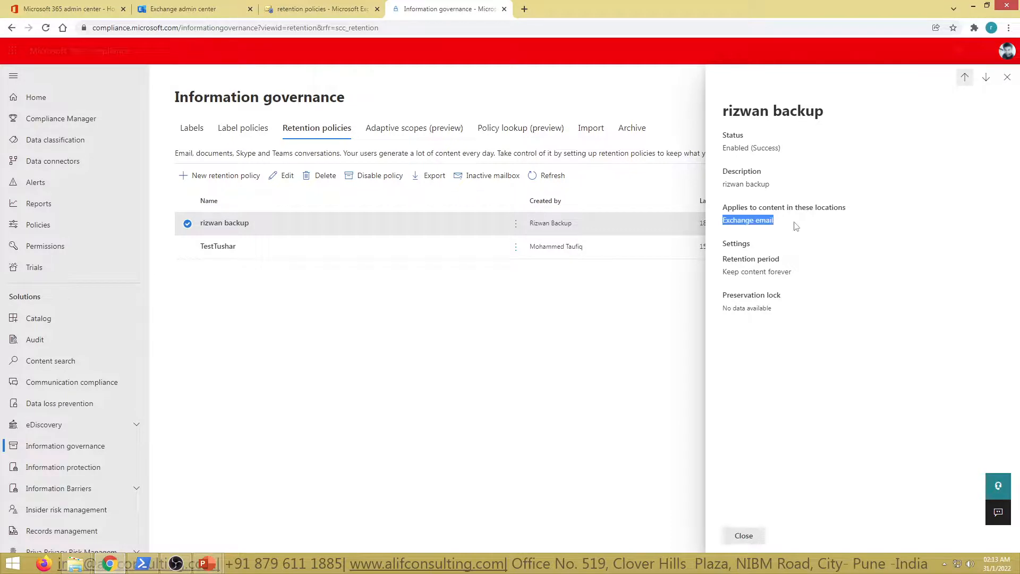
left_click(795, 272)
left_click_drag(730, 260, 807, 262)
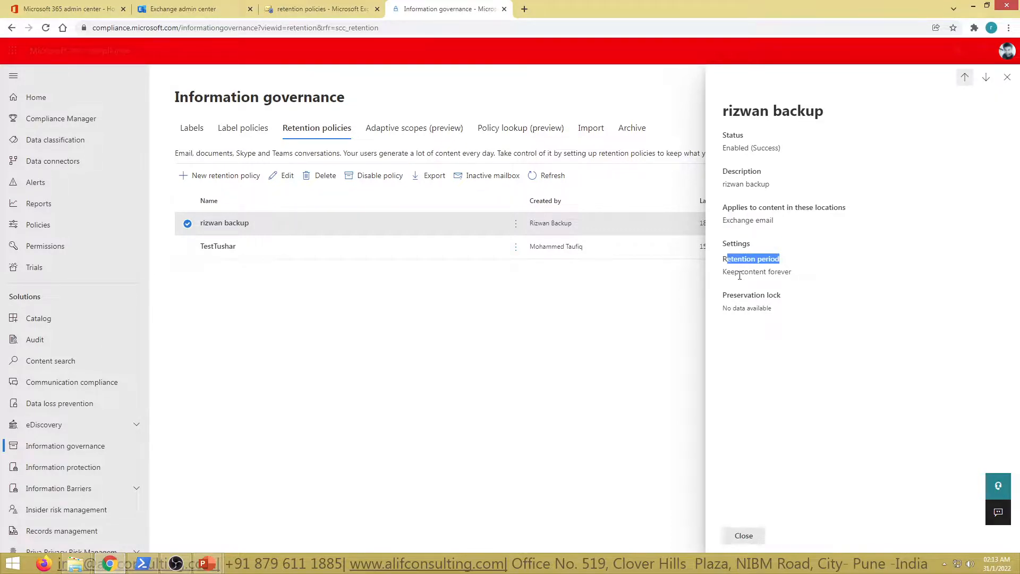
left_click_drag(735, 273, 820, 278)
left_click(820, 277)
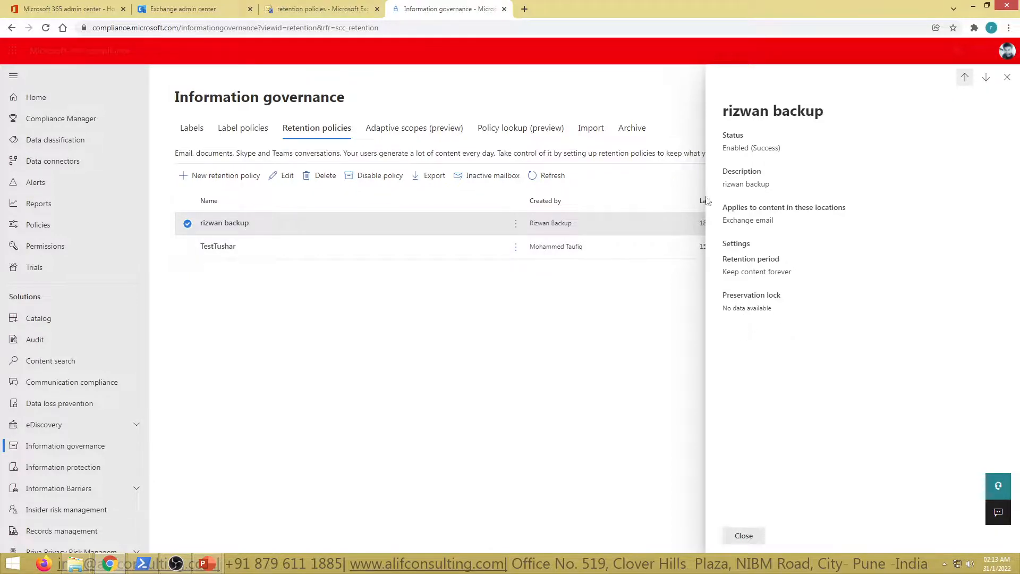
Open the backup policy for editing and inspect its type, locations and included Exchange email recipients, cancelling out of the recipient list
left_click(287, 175)
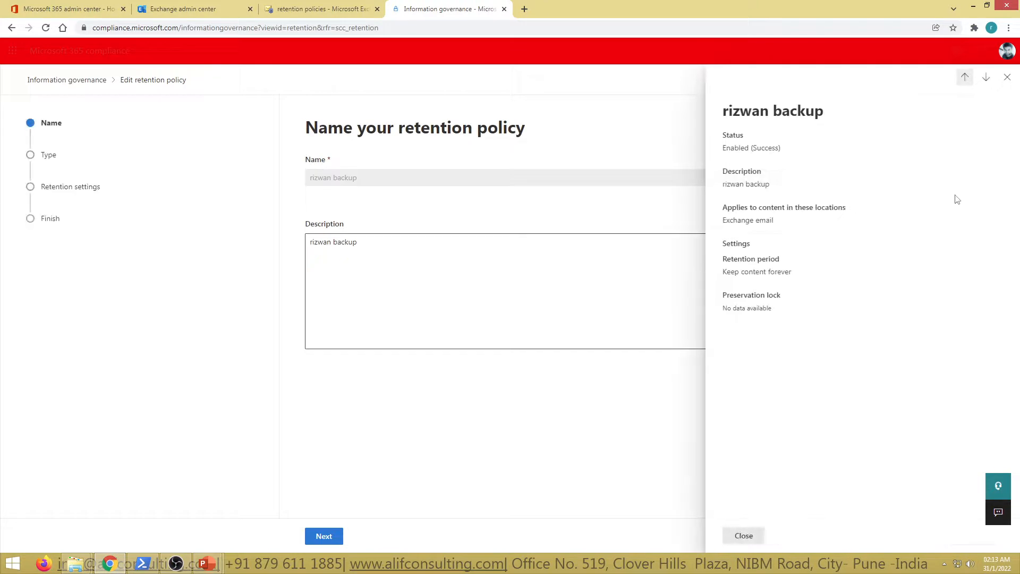
left_click(1006, 77)
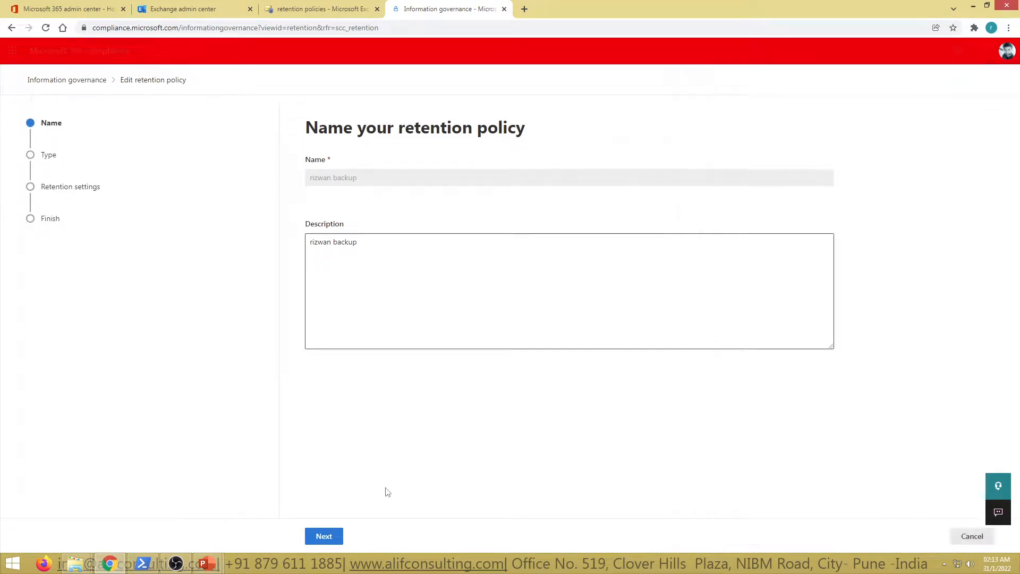
left_click(327, 536)
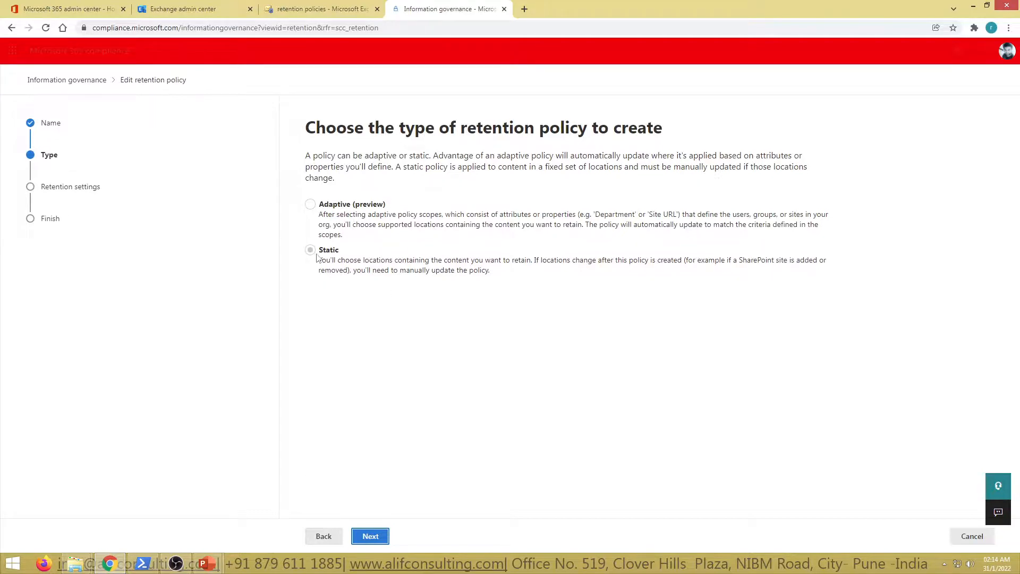
left_click(370, 535)
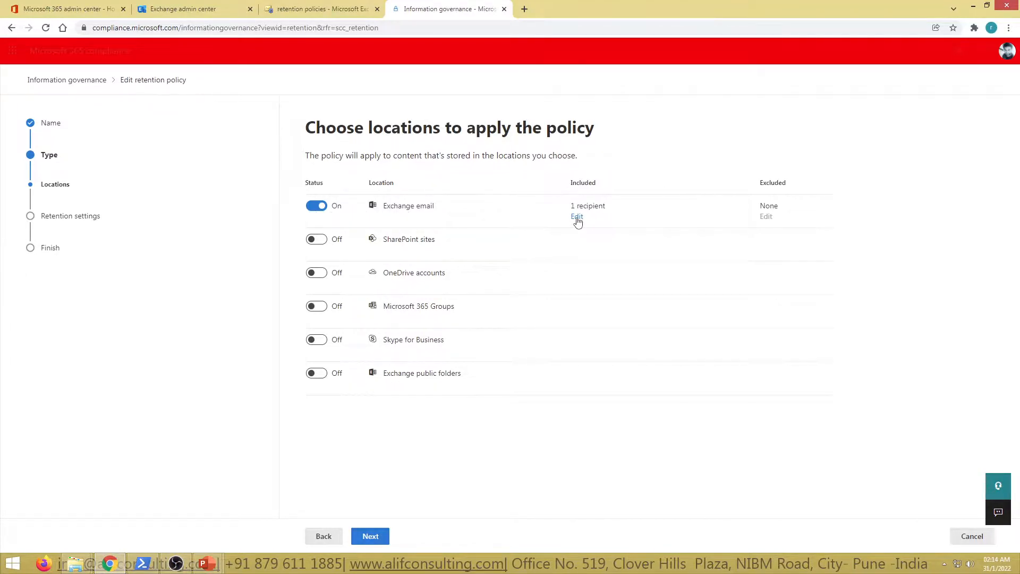
left_click(577, 216)
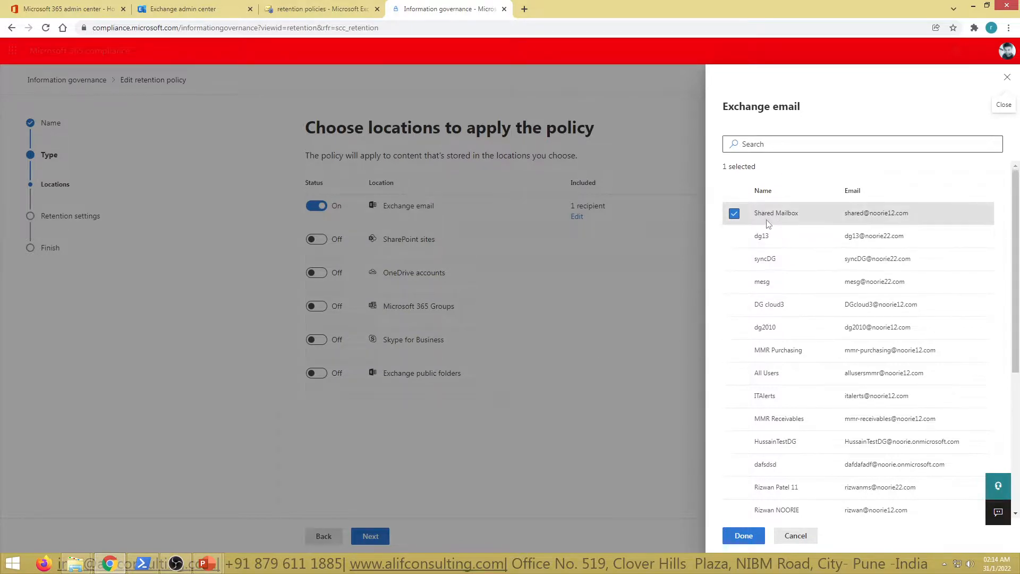
left_click(795, 535)
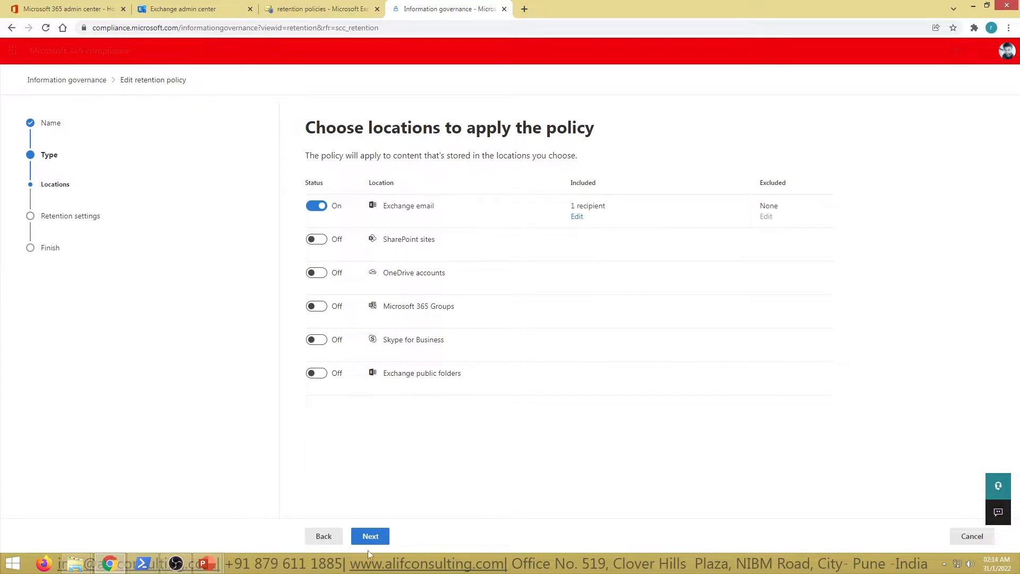
Review the policy's retention settings and final summary, cancel the edit, deselect the policy and return to the presentation slides
left_click(370, 535)
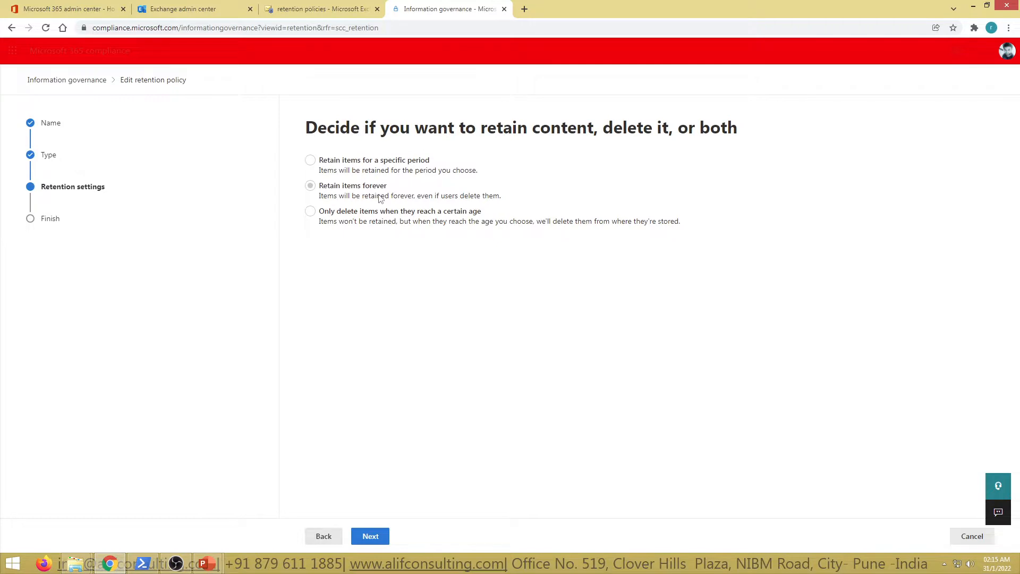
left_click(370, 537)
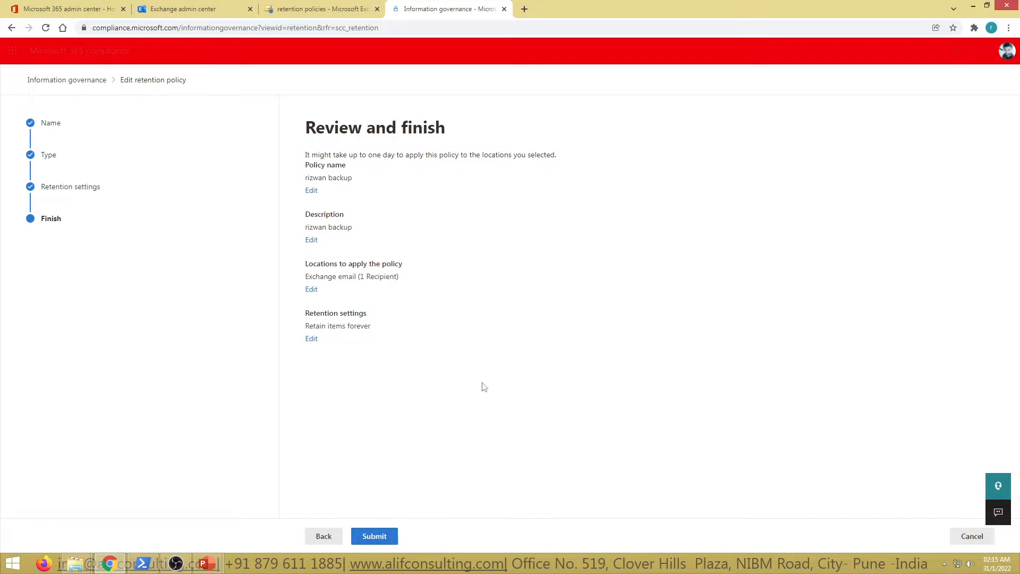
left_click(322, 536)
left_click(972, 536)
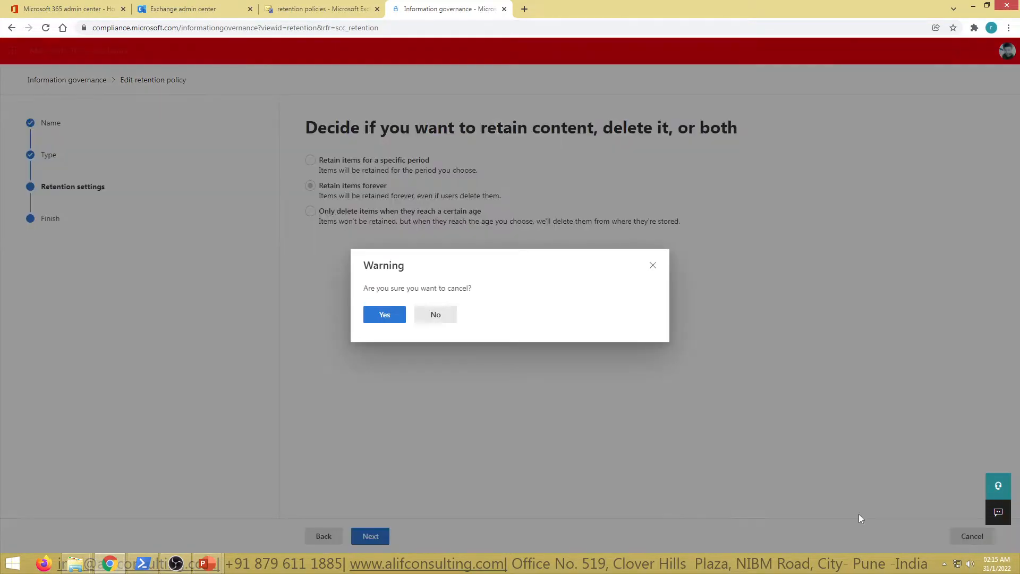
left_click(401, 317)
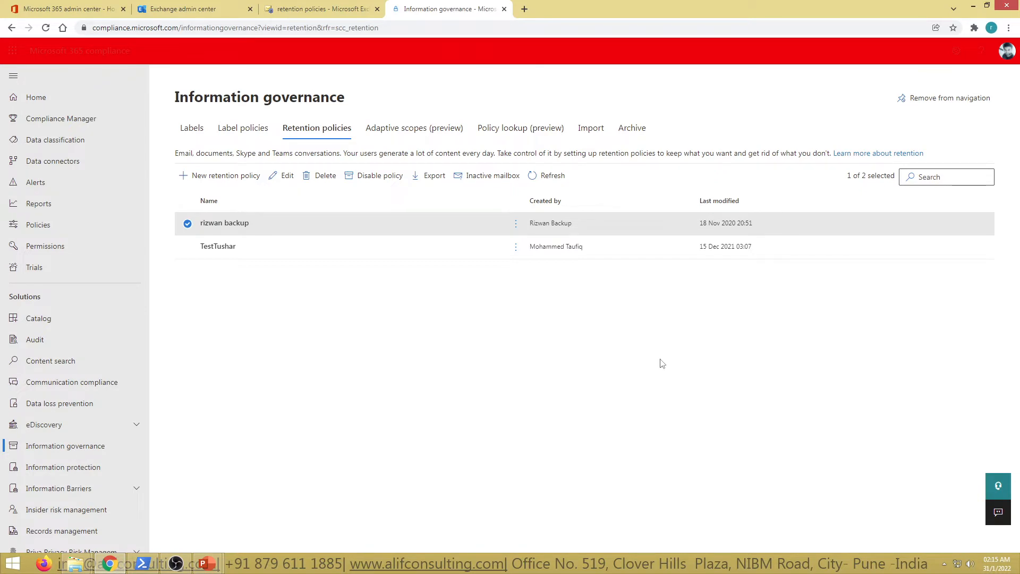
left_click(678, 366)
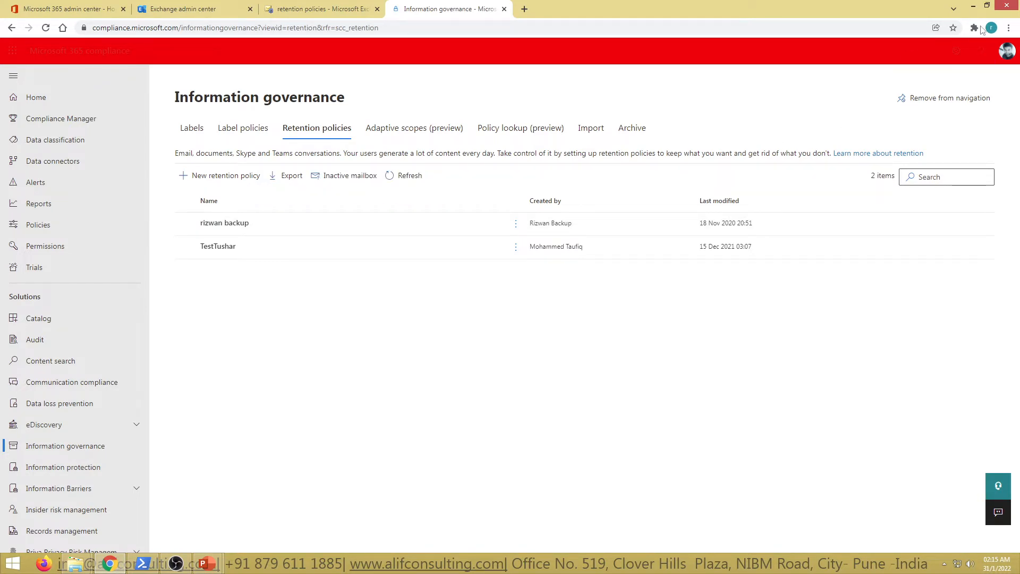
left_click(971, 5)
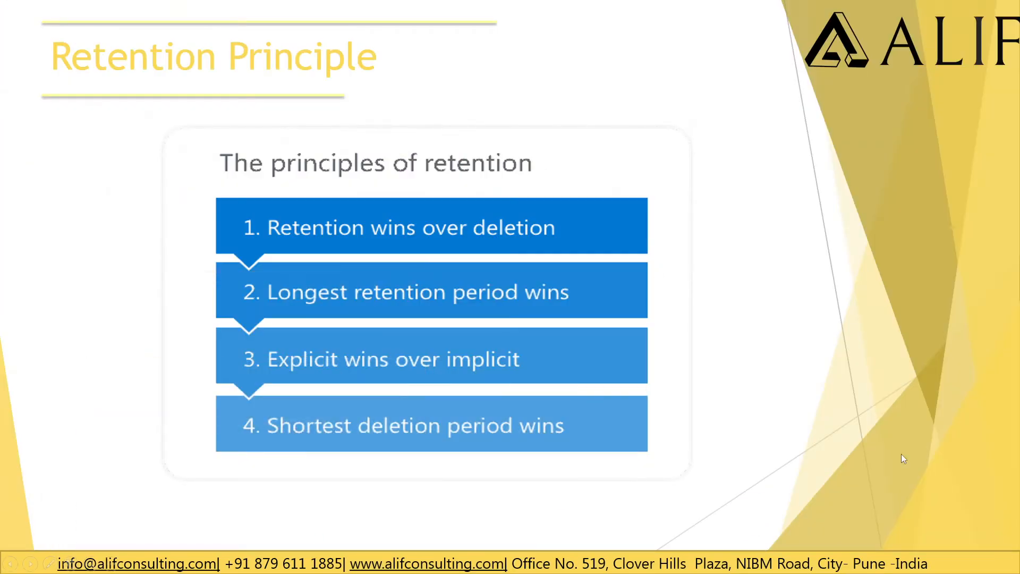